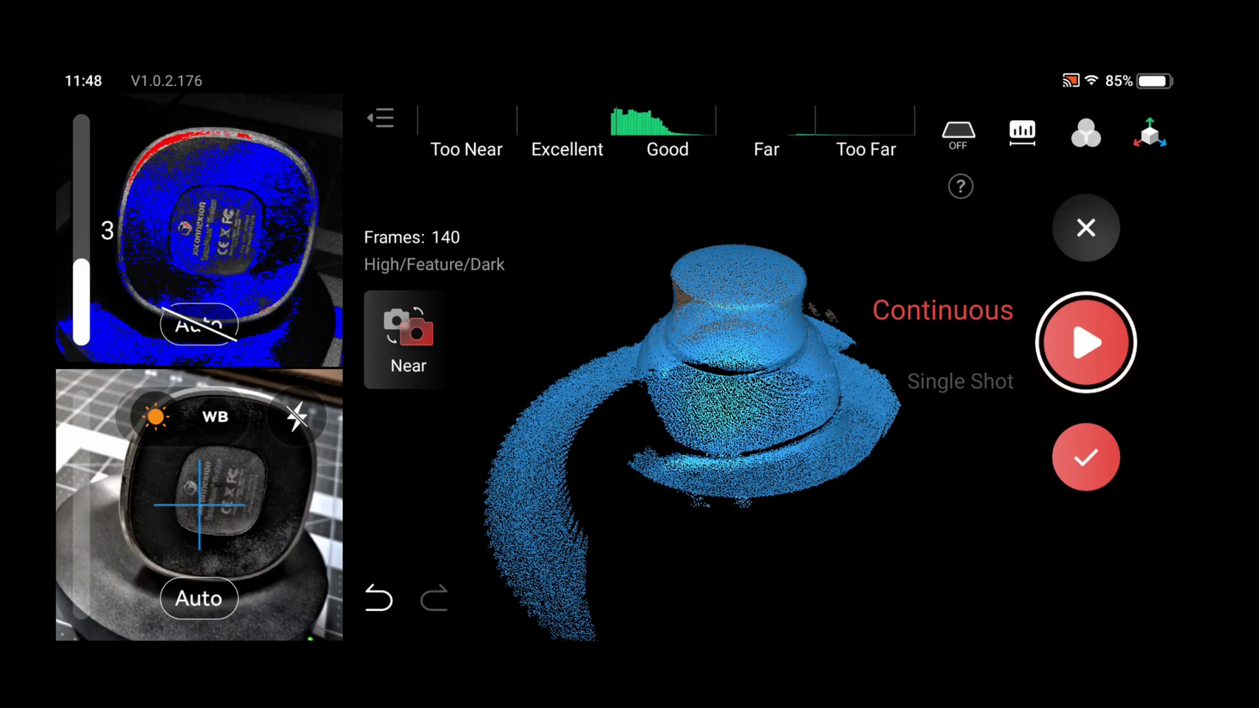
Resume scanning the mouse and pause the capture at 395 frames
{"action": "left_click", "coordinate": [1086, 342]}
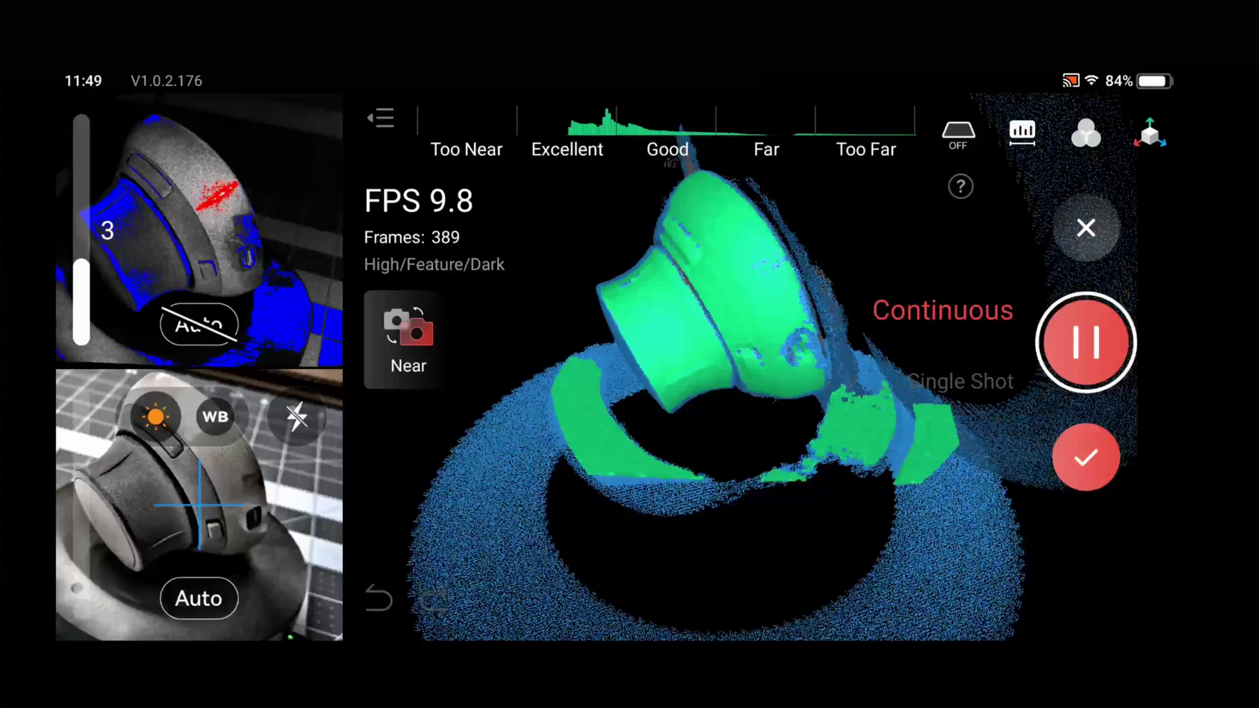
{"action": "left_click", "coordinate": [1086, 341]}
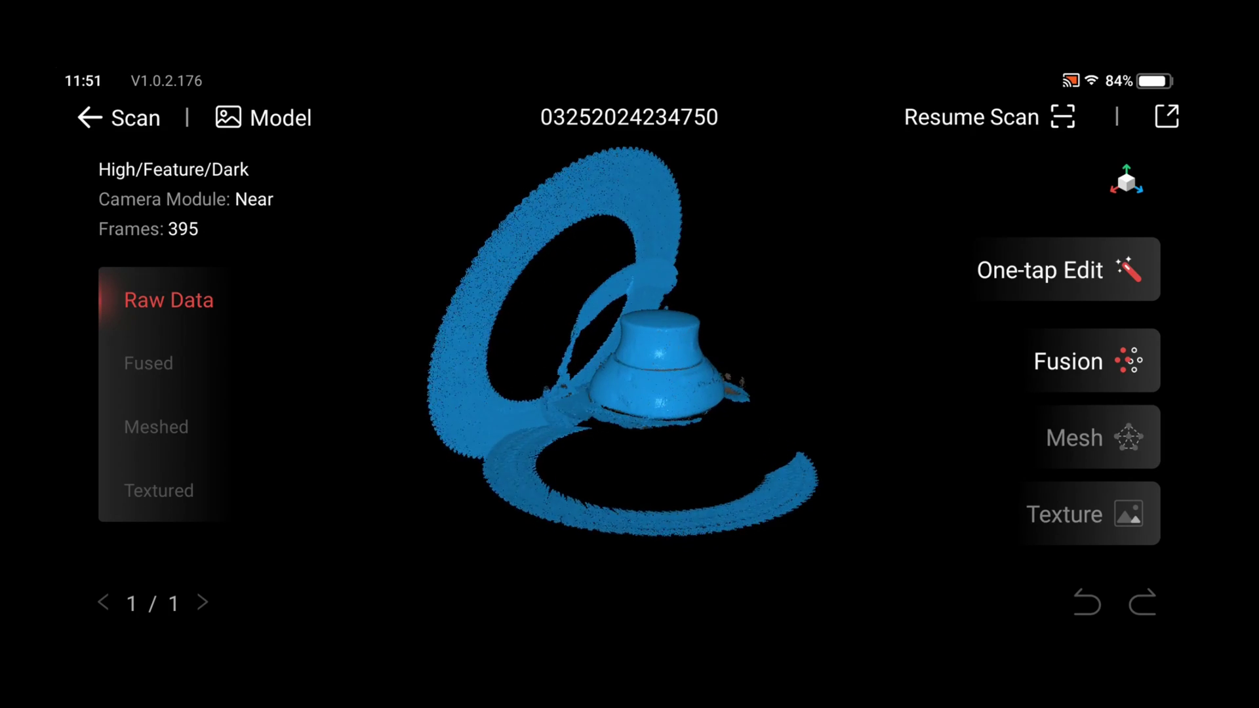
Run a Detailed One-tap Edit on the raw scan to fuse and mesh it at 0.35 mm
{"action": "left_click", "coordinate": [1060, 270]}
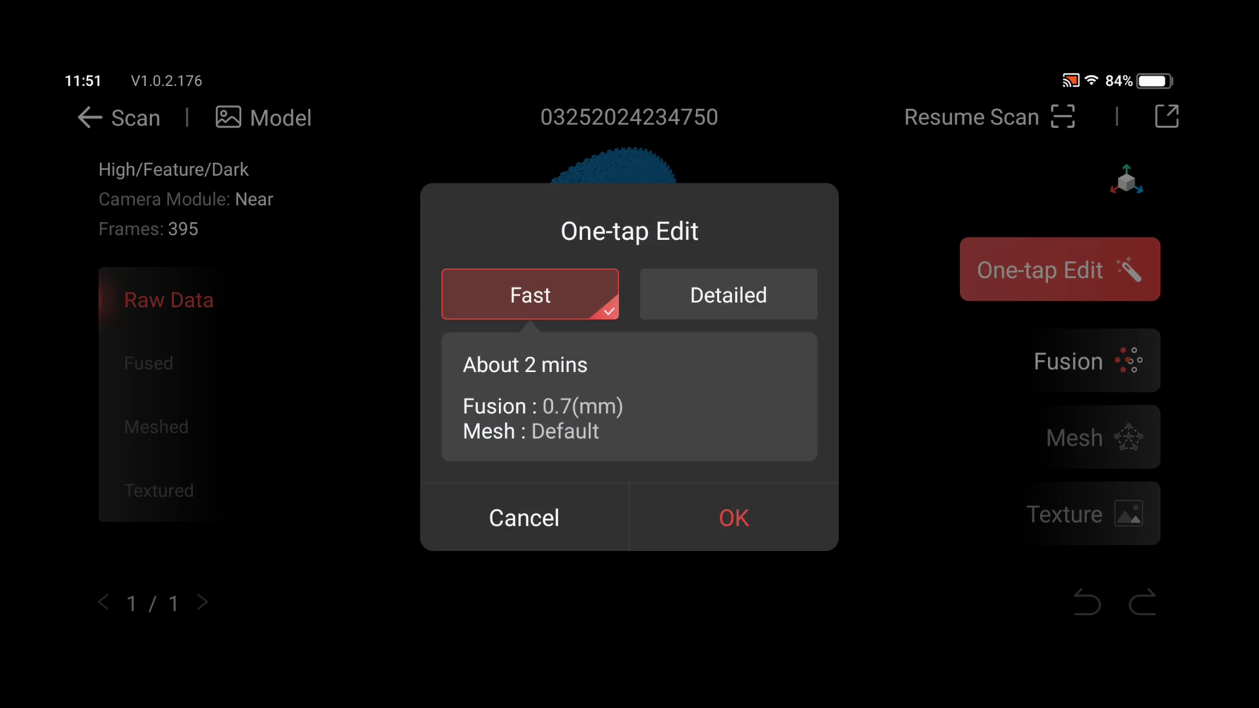
{"action": "left_click", "coordinate": [728, 294]}
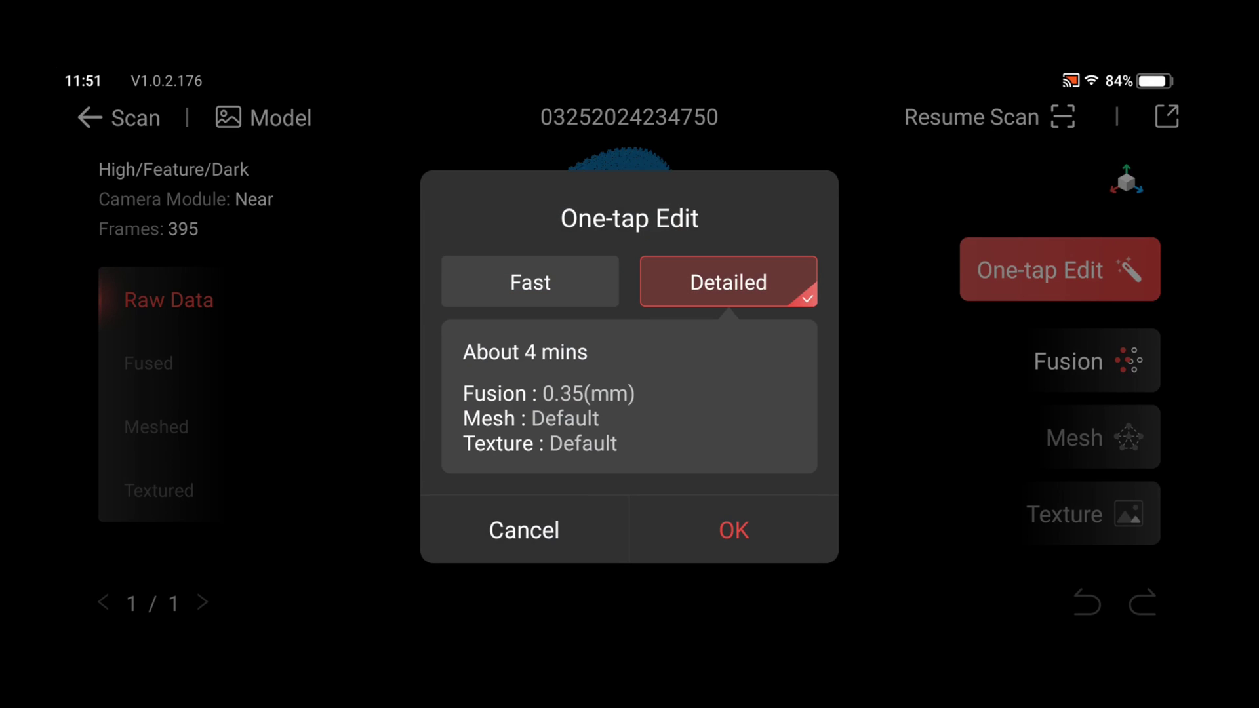
{"action": "left_click", "coordinate": [733, 530]}
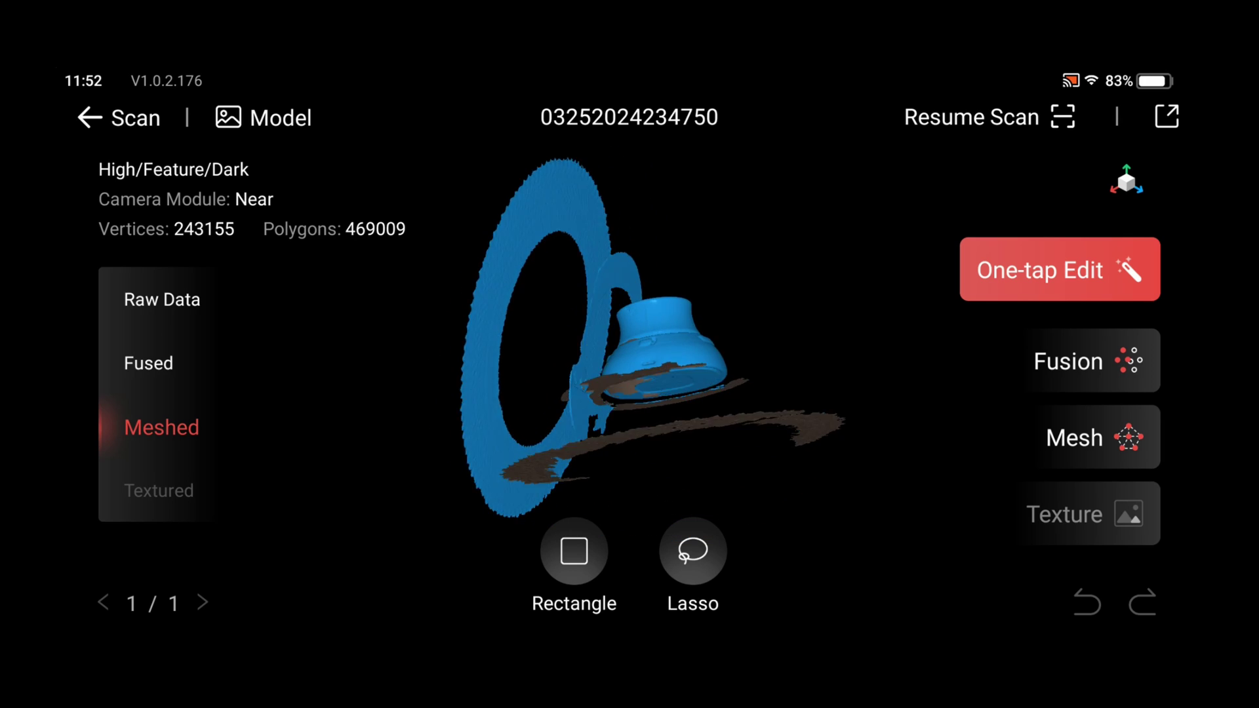
In the fused point cloud, lasso-select and delete the stray upper ring of points
{"action": "left_click", "coordinate": [152, 364]}
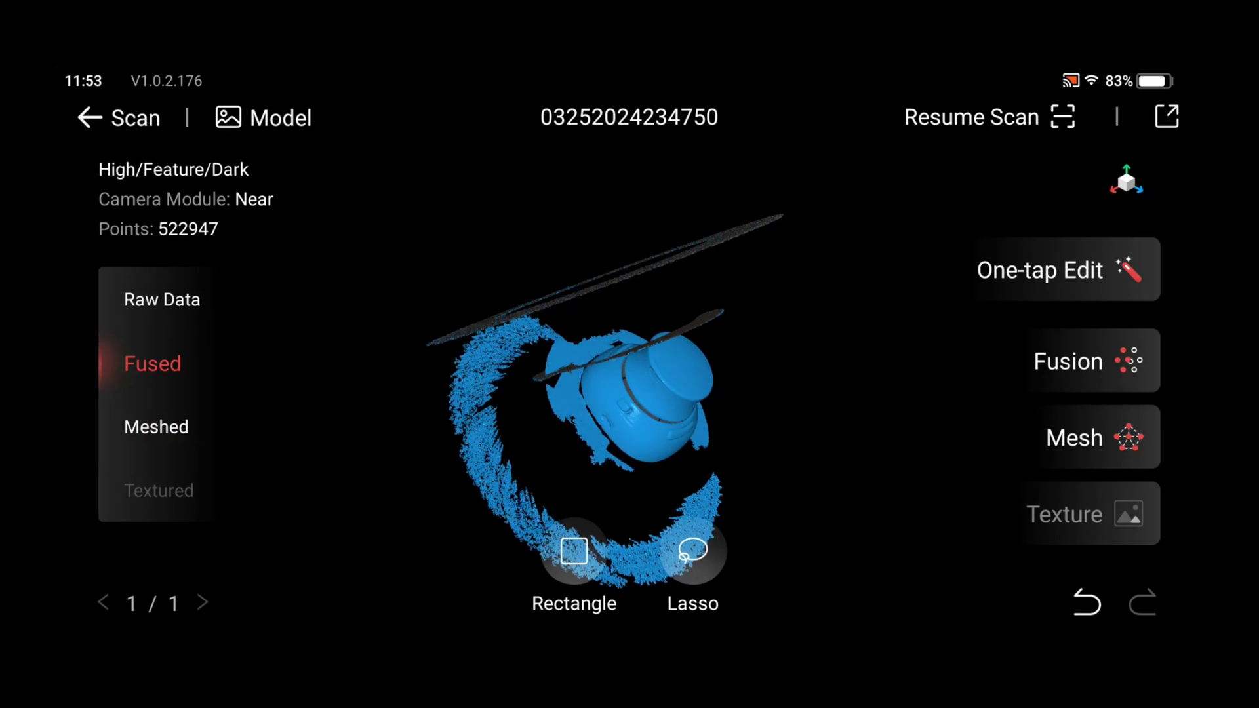
{"action": "left_click", "coordinate": [574, 551]}
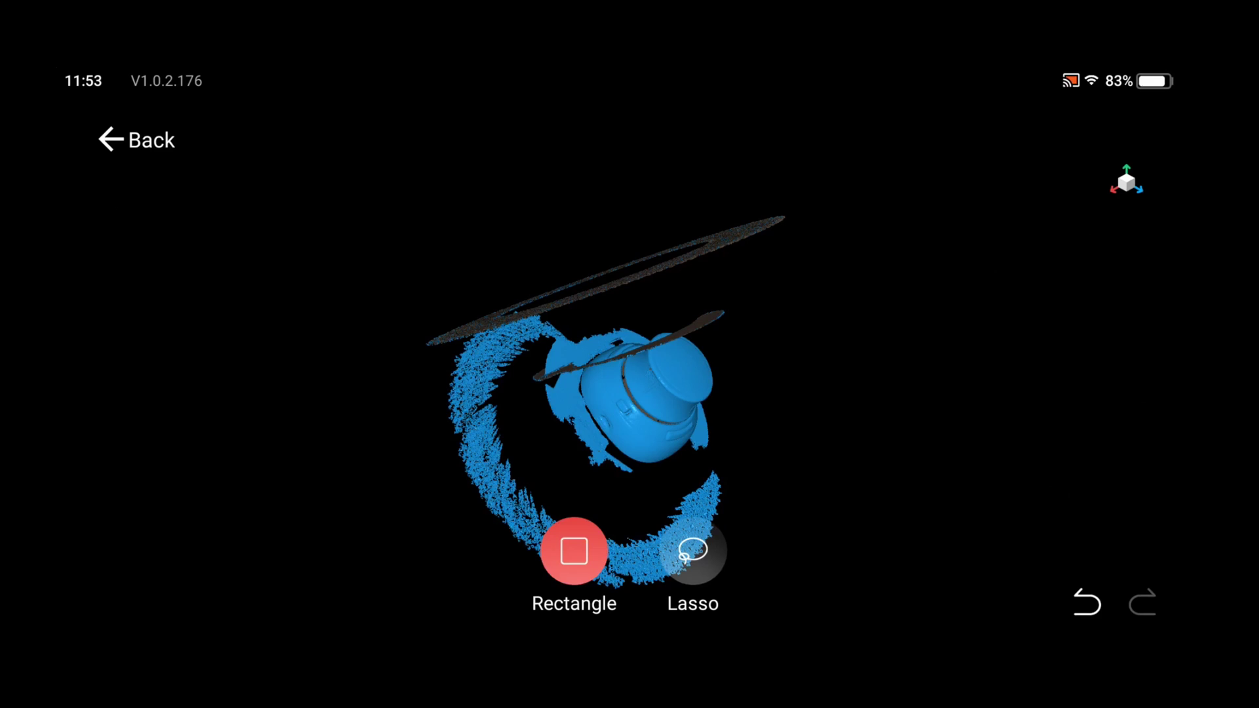
{"action": "left_click", "coordinate": [692, 551]}
{"action": "mouse_move", "coordinate": [397, 336]}
{"action": "left_mouse_down"}
{"action": "mouse_move", "coordinate": [576, 205]}
{"action": "mouse_move", "coordinate": [758, 172]}
{"action": "mouse_move", "coordinate": [841, 179]}
{"action": "mouse_move", "coordinate": [855, 239]}
{"action": "mouse_move", "coordinate": [811, 279]}
{"action": "mouse_move", "coordinate": [496, 351]}
{"action": "mouse_move", "coordinate": [407, 342]}
{"action": "mouse_move", "coordinate": [427, 385]}
{"action": "mouse_move", "coordinate": [381, 344]}
{"action": "left_mouse_up"}
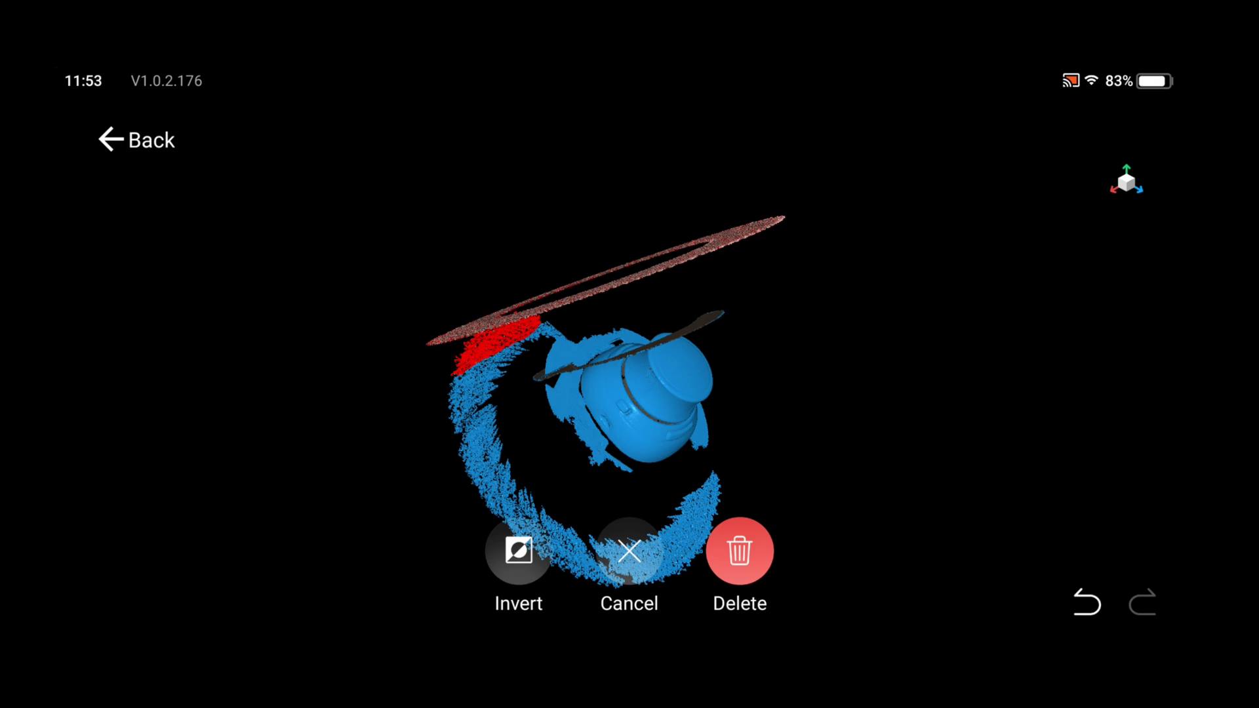
{"action": "left_click", "coordinate": [739, 551]}
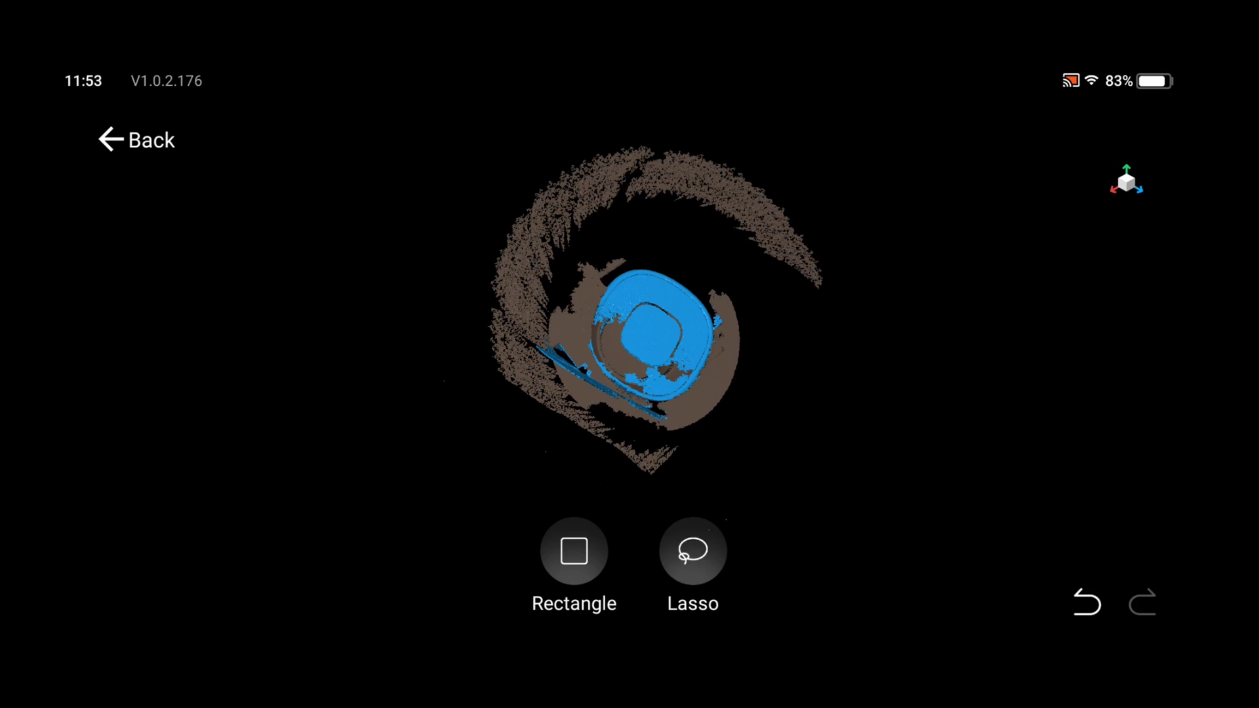
Lasso away the surrounding ring and leftover points left of the mouse, leaving 138509 points
{"action": "left_click", "coordinate": [693, 551]}
{"action": "mouse_move", "coordinate": [913, 305]}
{"action": "left_mouse_down"}
{"action": "mouse_move", "coordinate": [857, 318]}
{"action": "mouse_move", "coordinate": [728, 272]}
{"action": "mouse_move", "coordinate": [666, 227]}
{"action": "mouse_move", "coordinate": [613, 225]}
{"action": "mouse_move", "coordinate": [567, 246]}
{"action": "mouse_move", "coordinate": [532, 301]}
{"action": "mouse_move", "coordinate": [482, 313]}
{"action": "mouse_move", "coordinate": [446, 209]}
{"action": "mouse_move", "coordinate": [534, 105]}
{"action": "mouse_move", "coordinate": [697, 93]}
{"action": "mouse_move", "coordinate": [829, 154]}
{"action": "mouse_move", "coordinate": [894, 239]}
{"action": "mouse_move", "coordinate": [912, 298]}
{"action": "left_mouse_up"}
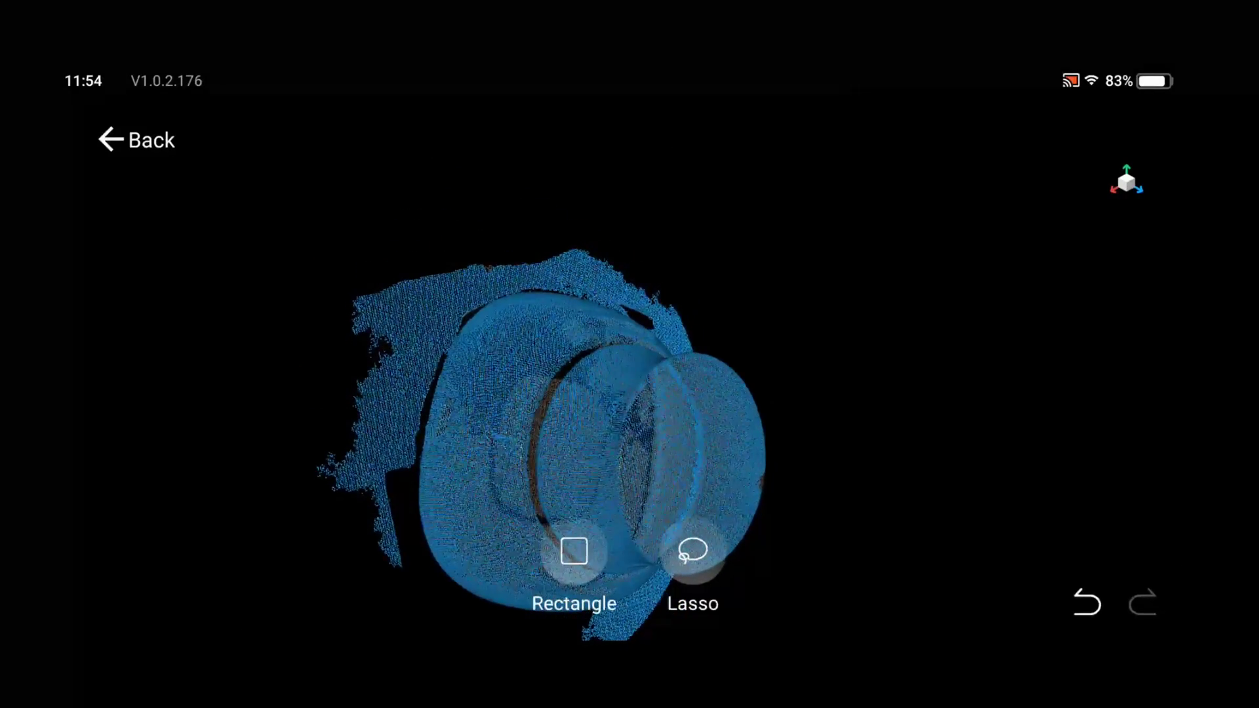
{"action": "left_click", "coordinate": [693, 551]}
{"action": "mouse_move", "coordinate": [327, 548]}
{"action": "left_mouse_down"}
{"action": "mouse_move", "coordinate": [300, 532]}
{"action": "mouse_move", "coordinate": [296, 394]}
{"action": "mouse_move", "coordinate": [323, 292]}
{"action": "mouse_move", "coordinate": [389, 206]}
{"action": "mouse_move", "coordinate": [481, 158]}
{"action": "mouse_move", "coordinate": [557, 160]}
{"action": "mouse_move", "coordinate": [638, 217]}
{"action": "mouse_move", "coordinate": [636, 290]}
{"action": "mouse_move", "coordinate": [612, 306]}
{"action": "mouse_move", "coordinate": [569, 282]}
{"action": "mouse_move", "coordinate": [510, 280]}
{"action": "mouse_move", "coordinate": [461, 303]}
{"action": "mouse_move", "coordinate": [430, 348]}
{"action": "mouse_move", "coordinate": [394, 578]}
{"action": "left_mouse_up"}
{"action": "left_click", "coordinate": [740, 551]}
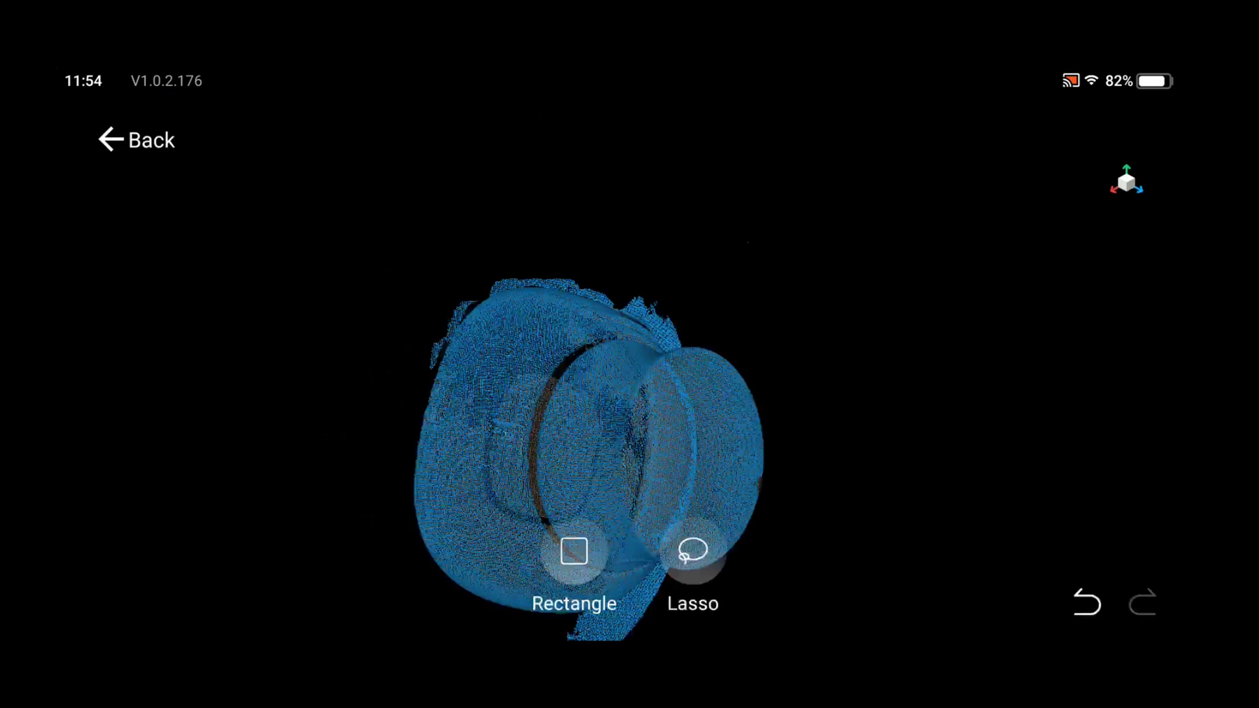
{"action": "left_click", "coordinate": [136, 140]}
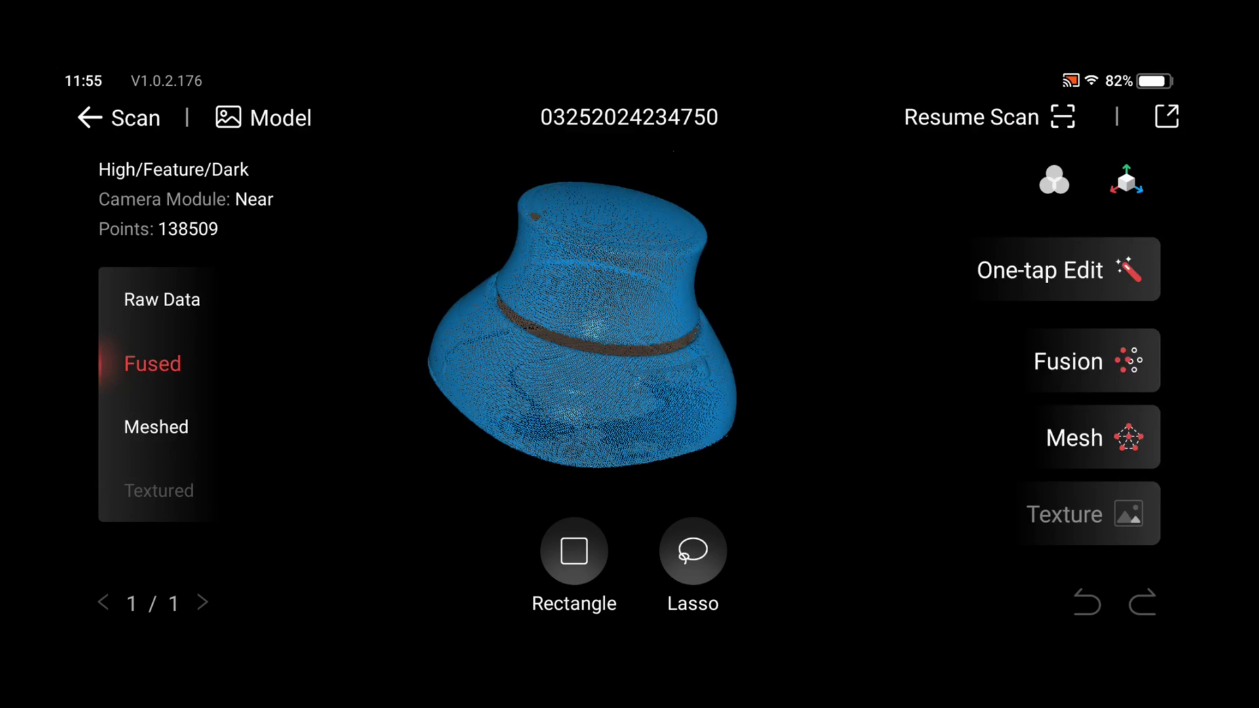
Detect and remove overlapping points at 0.19 mm distance, leaving 138419 points
{"action": "mouse_move", "coordinate": [584, 328]}
{"action": "left_mouse_down"}
{"action": "mouse_move", "coordinate": [597, 420]}
{"action": "mouse_move", "coordinate": [590, 315]}
{"action": "mouse_move", "coordinate": [596, 341]}
{"action": "left_mouse_up"}
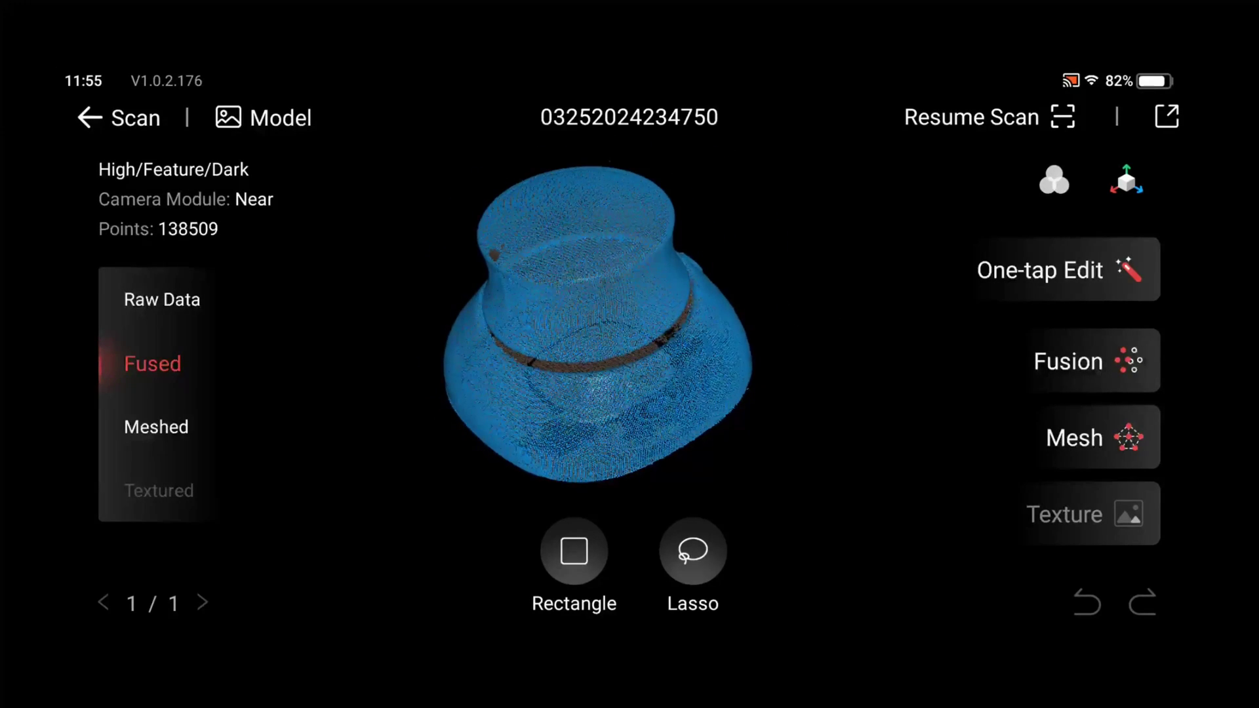
{"action": "left_click", "coordinate": [1088, 360]}
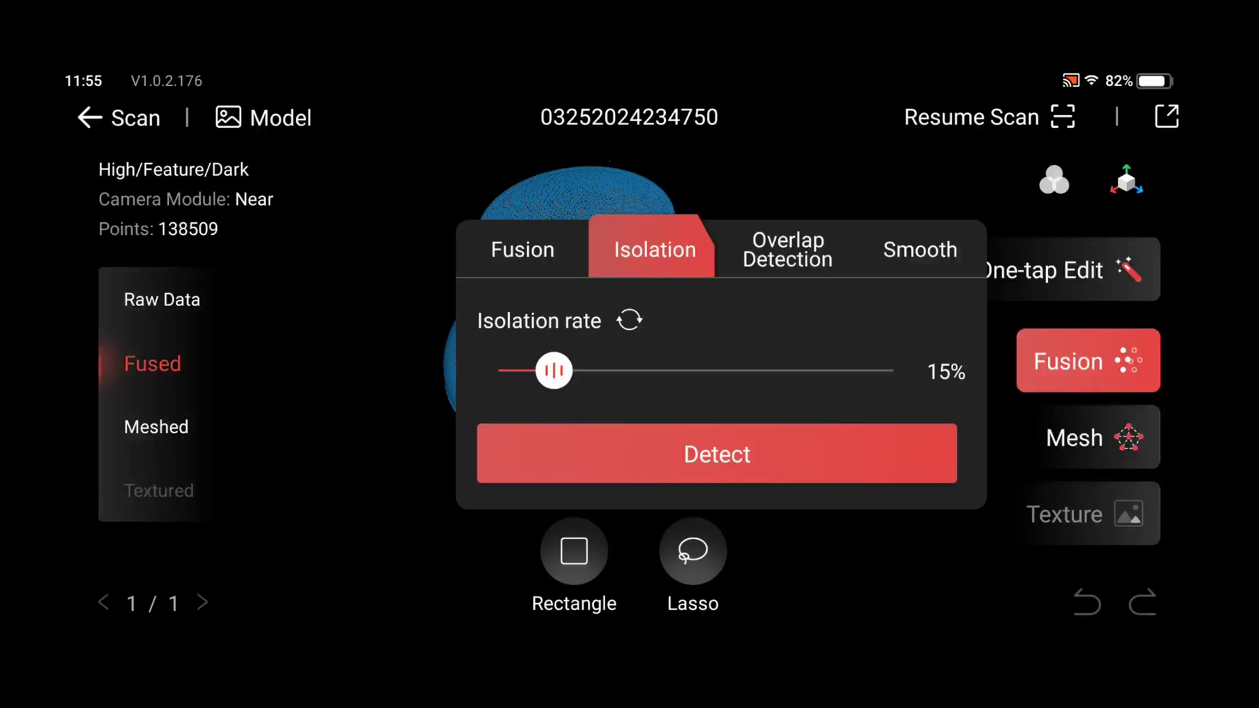
{"action": "left_click", "coordinate": [787, 250]}
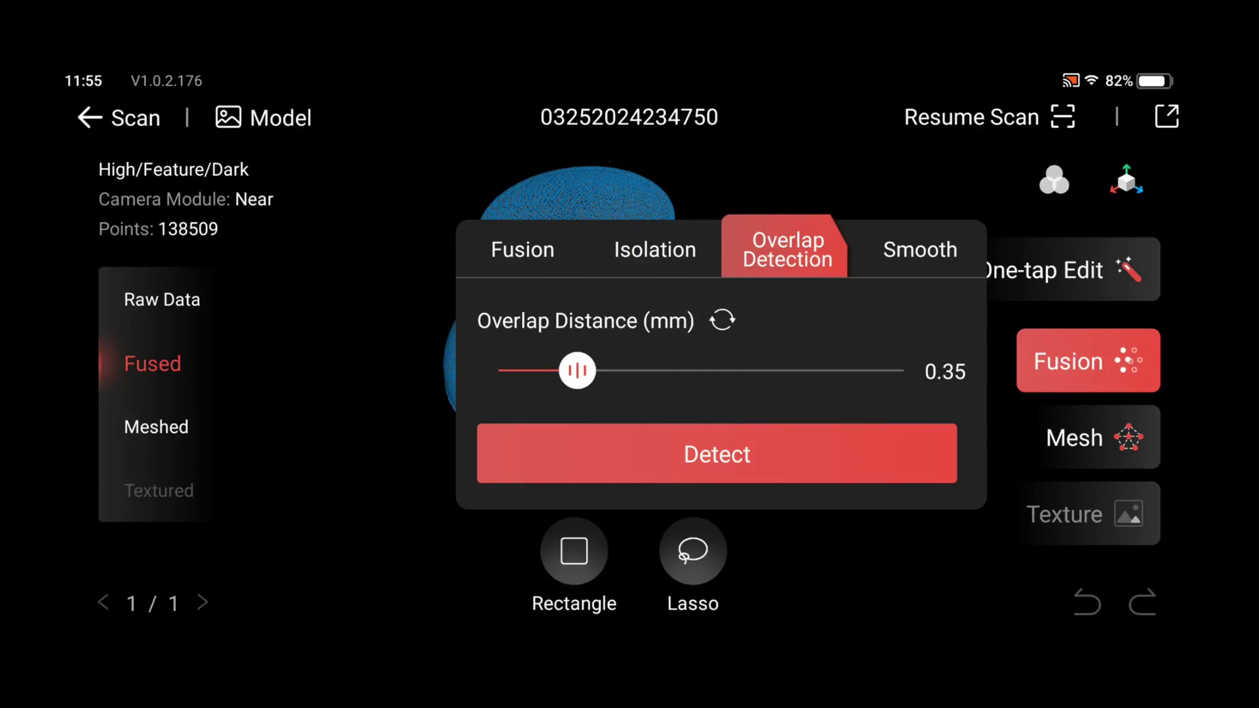
{"action": "left_click_drag", "start_coordinate": [577, 371], "coordinate": [540, 370]}
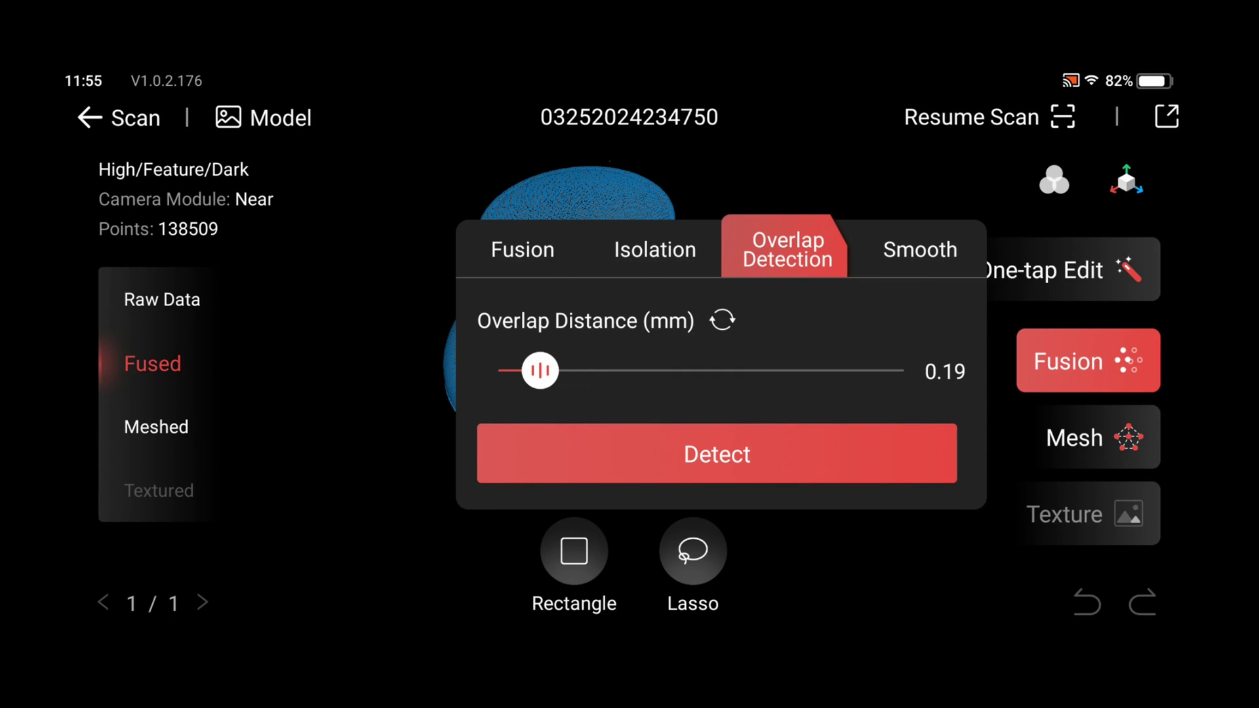
{"action": "left_click", "coordinate": [716, 454]}
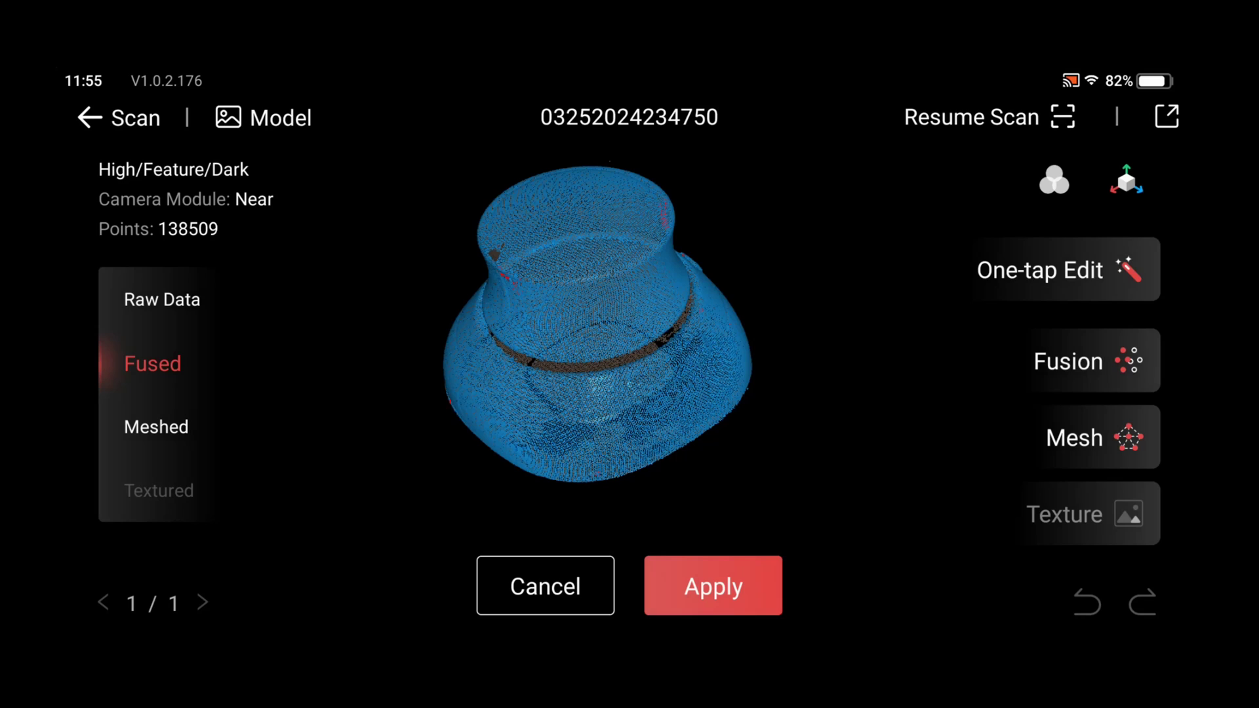
{"action": "left_click", "coordinate": [712, 586]}
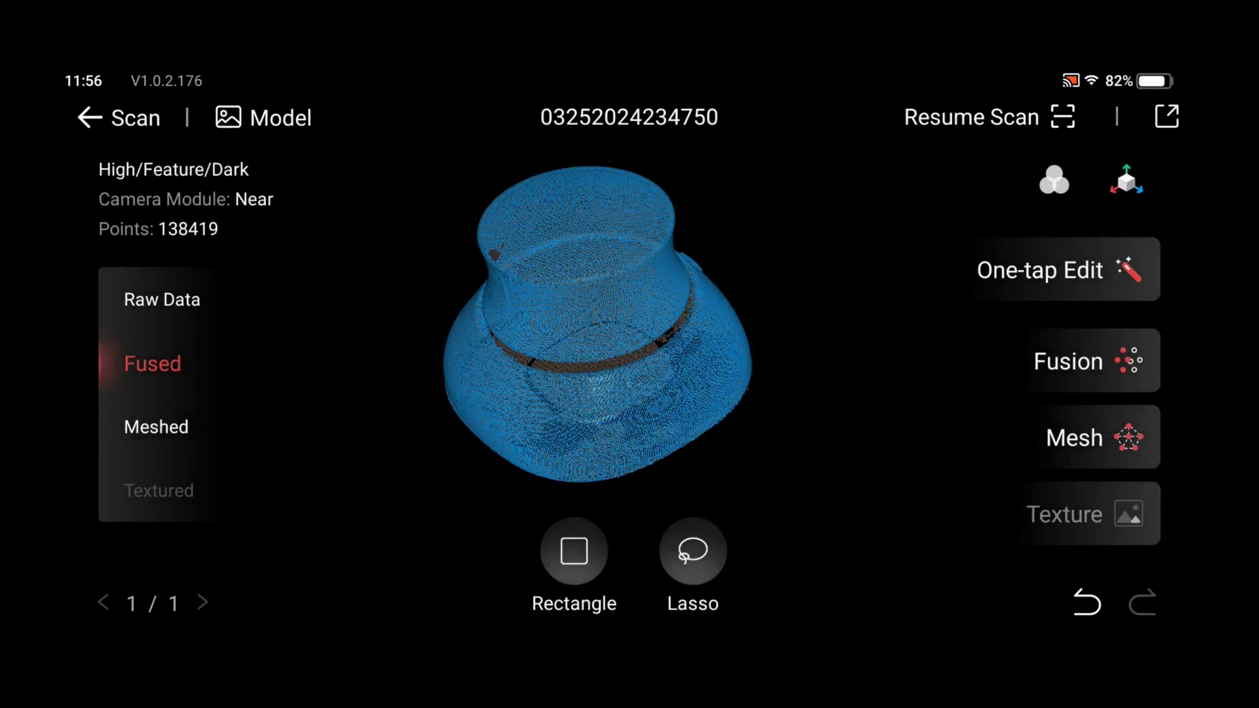
Review the Fusion, Smoothing, Overlap Detection and Isolation settings, ending on Fusion
{"action": "left_click", "coordinate": [1076, 361]}
{"action": "left_click", "coordinate": [522, 249]}
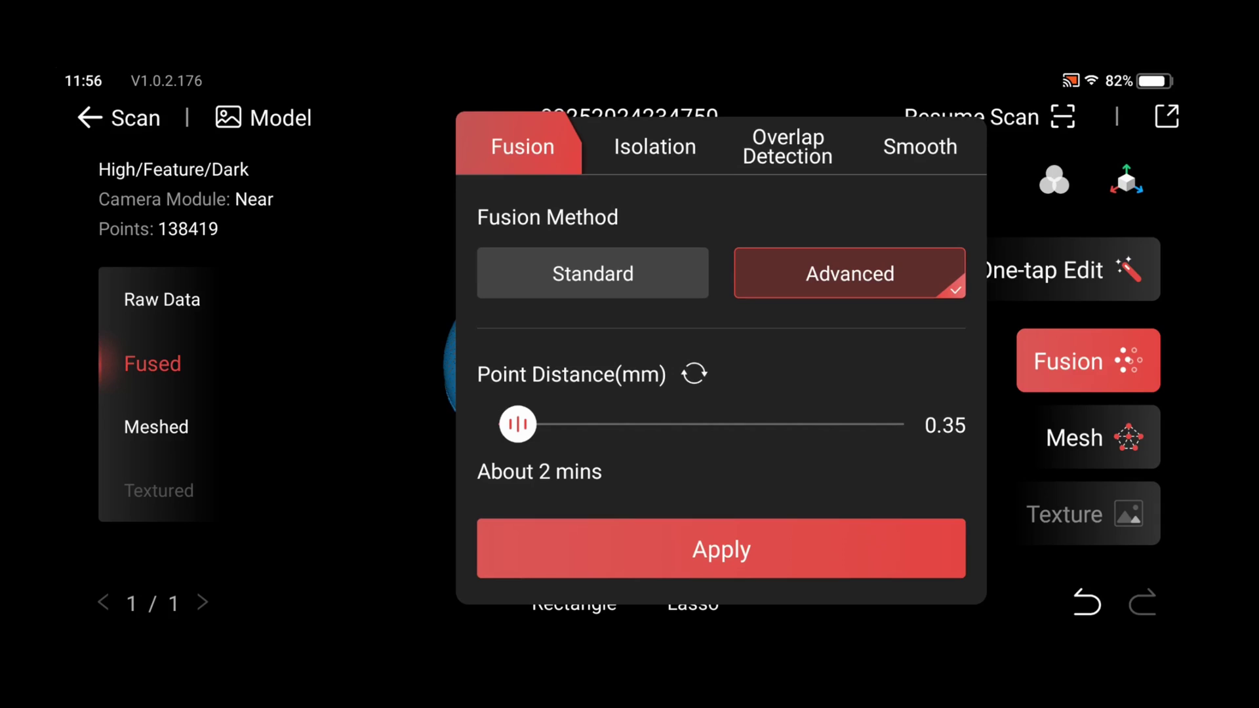
{"action": "left_click", "coordinate": [920, 147]}
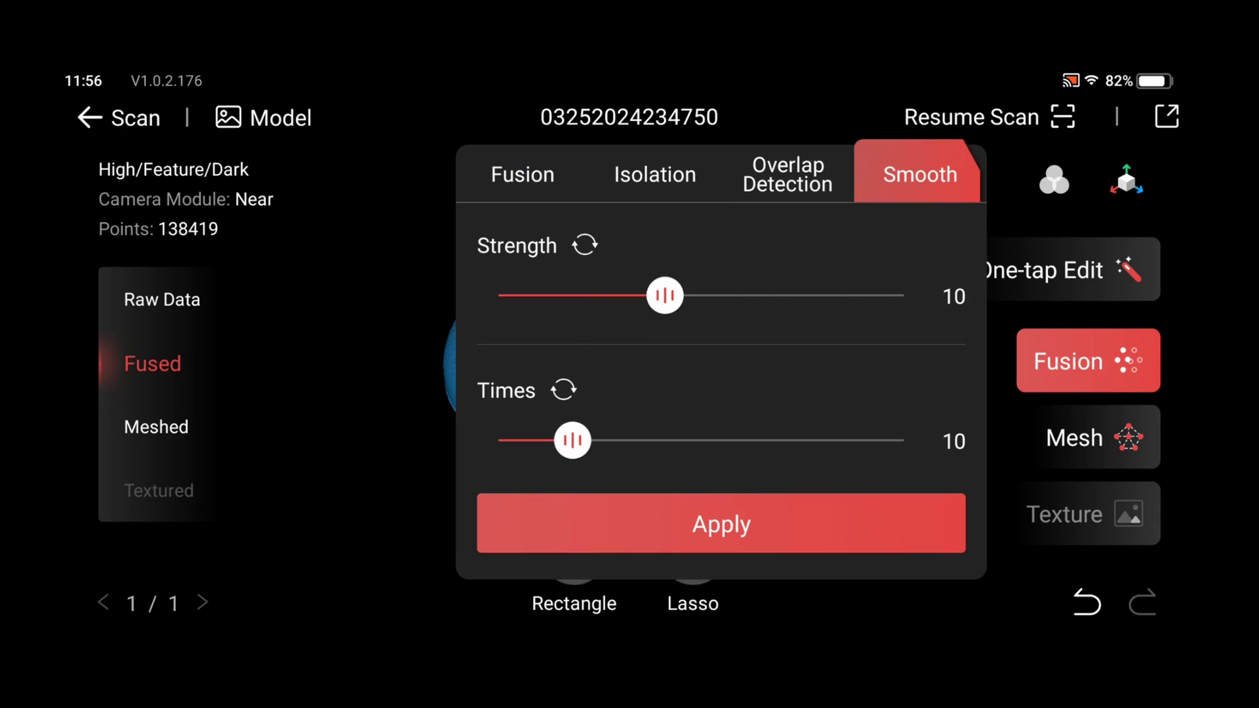
{"action": "left_click", "coordinate": [787, 177]}
{"action": "left_click", "coordinate": [654, 250]}
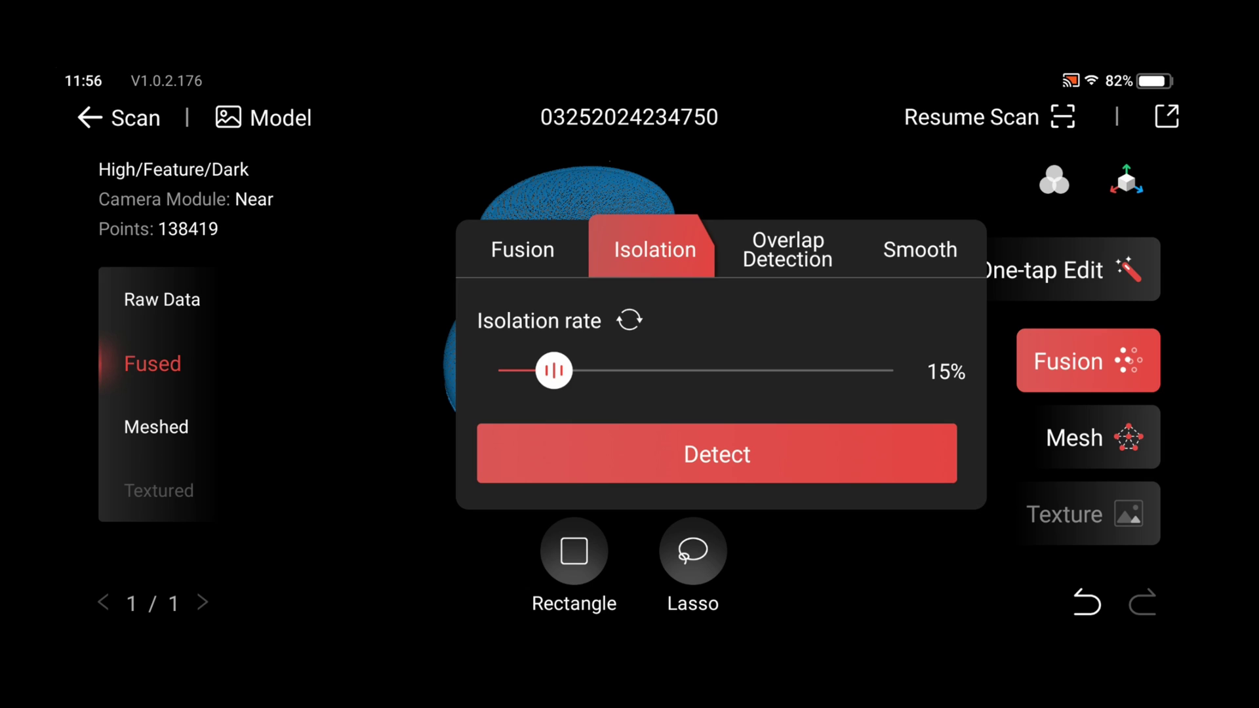
{"action": "left_click", "coordinate": [522, 249]}
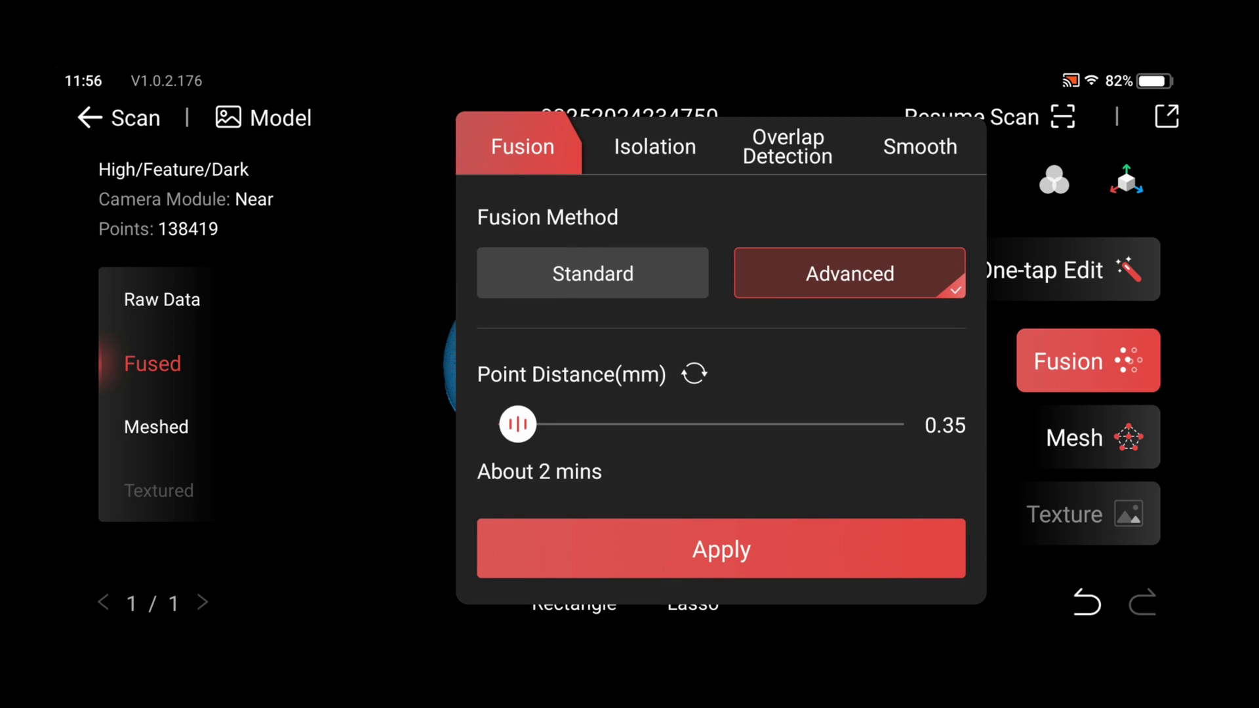
Re-mesh at quality 5.5 with hole filling at a 9% ratio, overwriting the existing mesh
{"action": "key", "text": "Escape"}
{"action": "left_click", "coordinate": [1094, 437]}
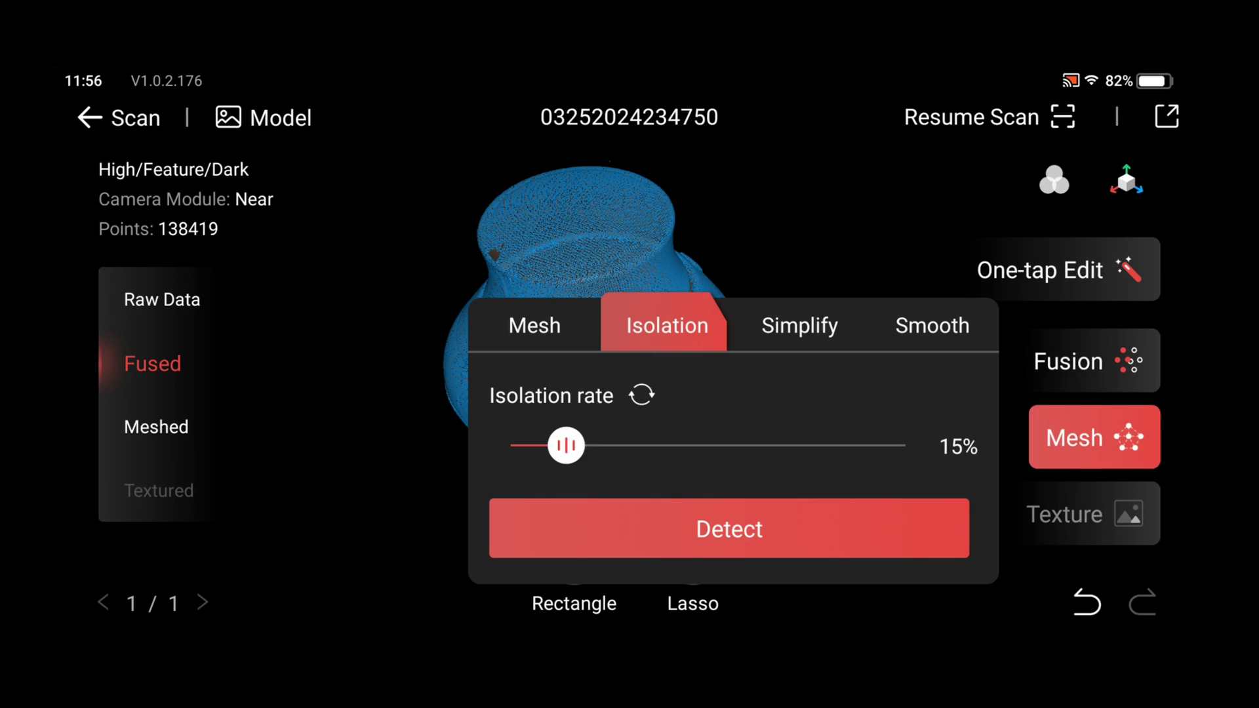
{"action": "left_click", "coordinate": [535, 325]}
{"action": "left_click", "coordinate": [948, 321]}
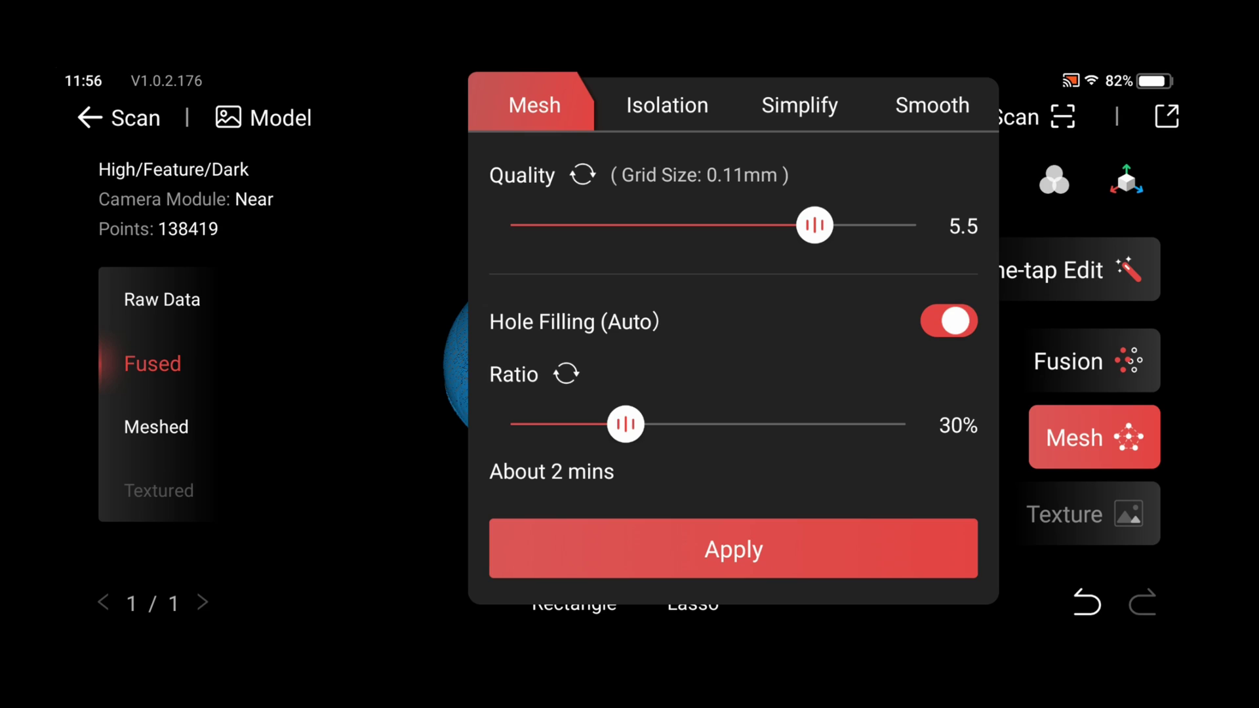
{"action": "left_click_drag", "start_coordinate": [626, 424], "coordinate": [558, 424]}
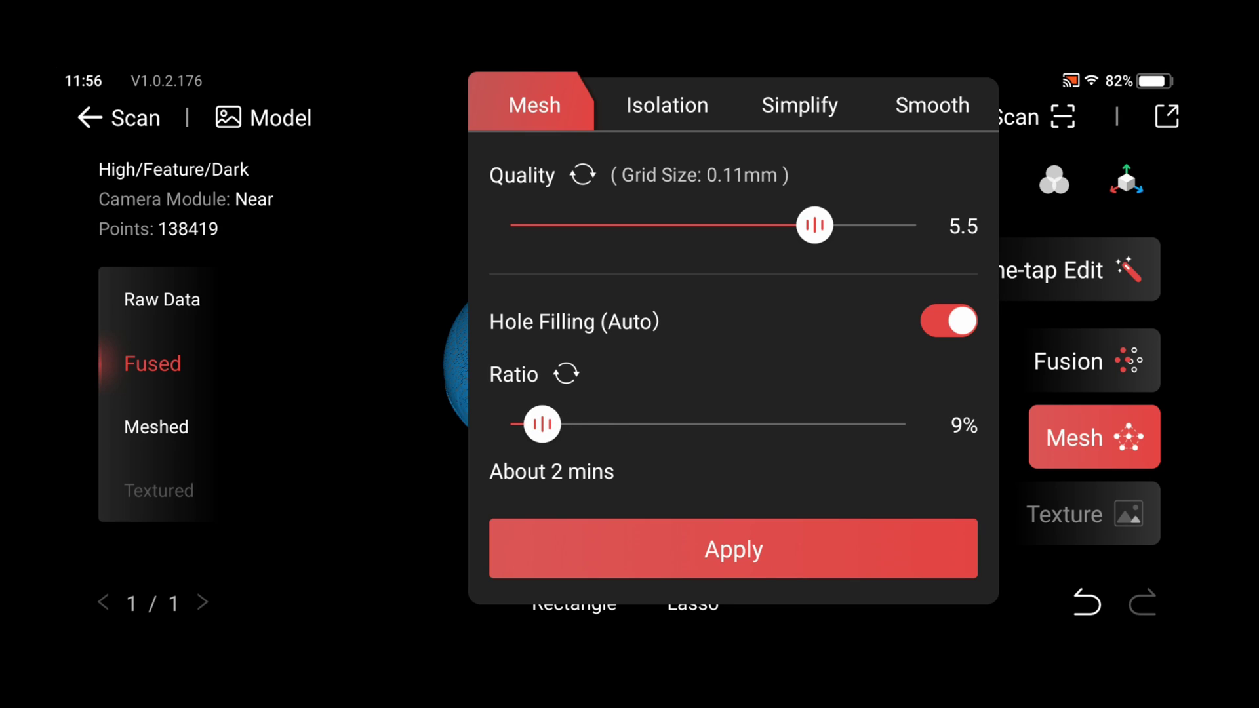
{"action": "left_click", "coordinate": [734, 548]}
{"action": "left_click", "coordinate": [733, 449]}
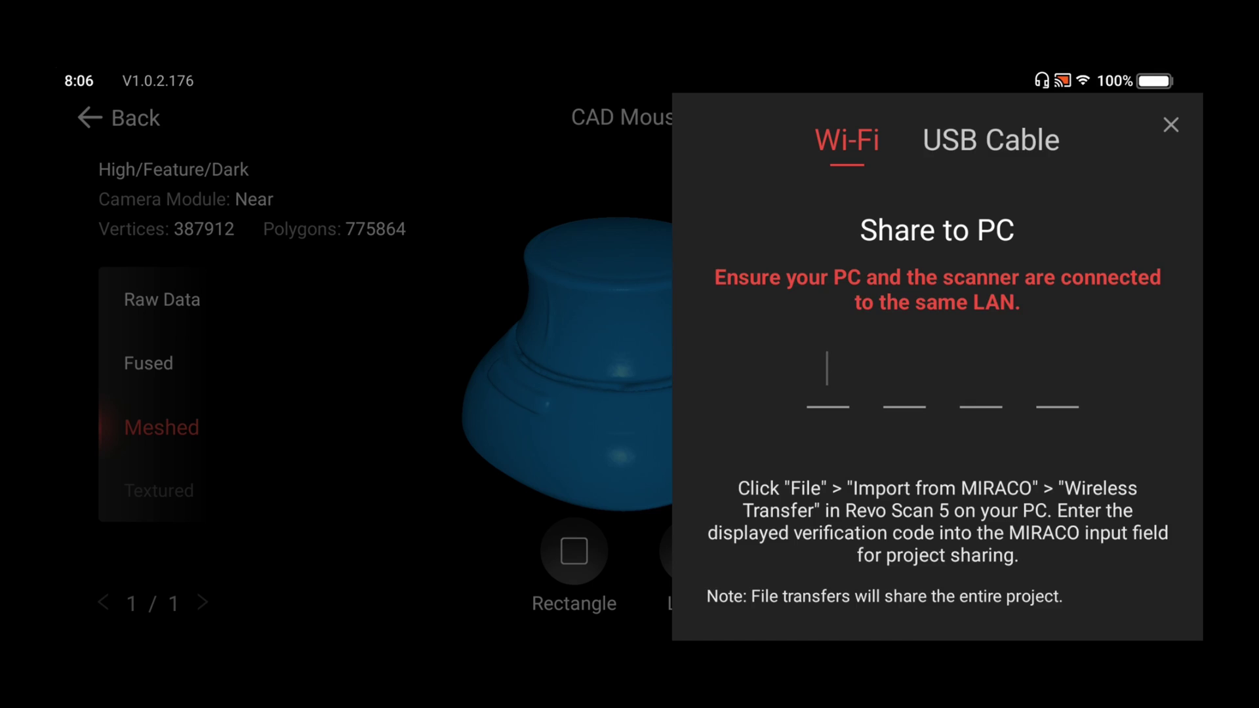
Switch Share to PC to the USB Cable connection
{"action": "left_click", "coordinate": [991, 140]}
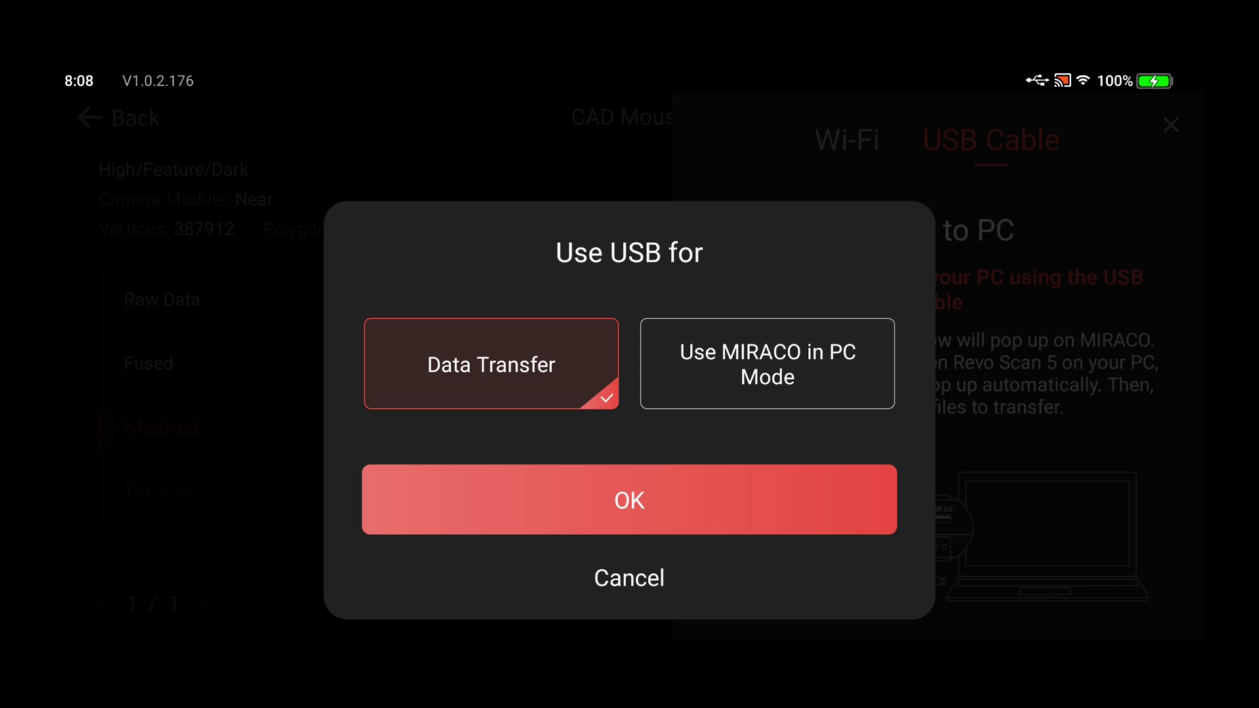
Confirm Data Transfer as the USB mode for the connected scanner
{"action": "key", "text": "Return"}
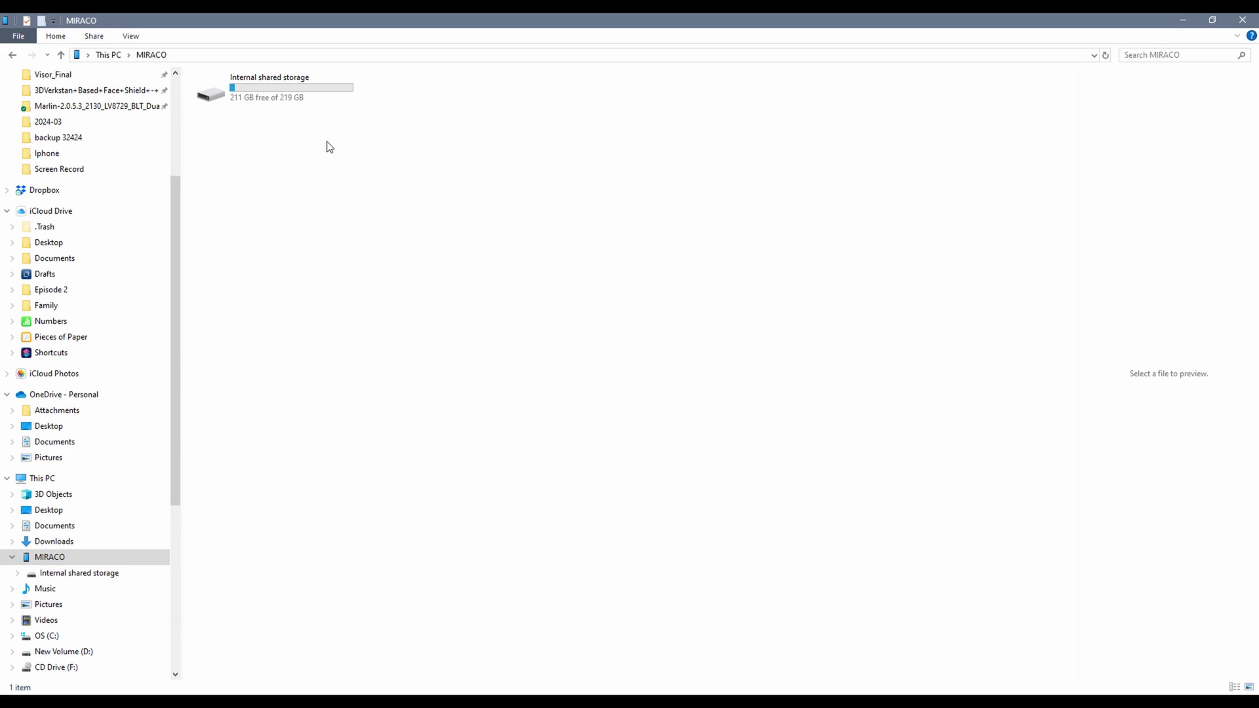
{"action": "double_click", "coordinate": [265, 90]}
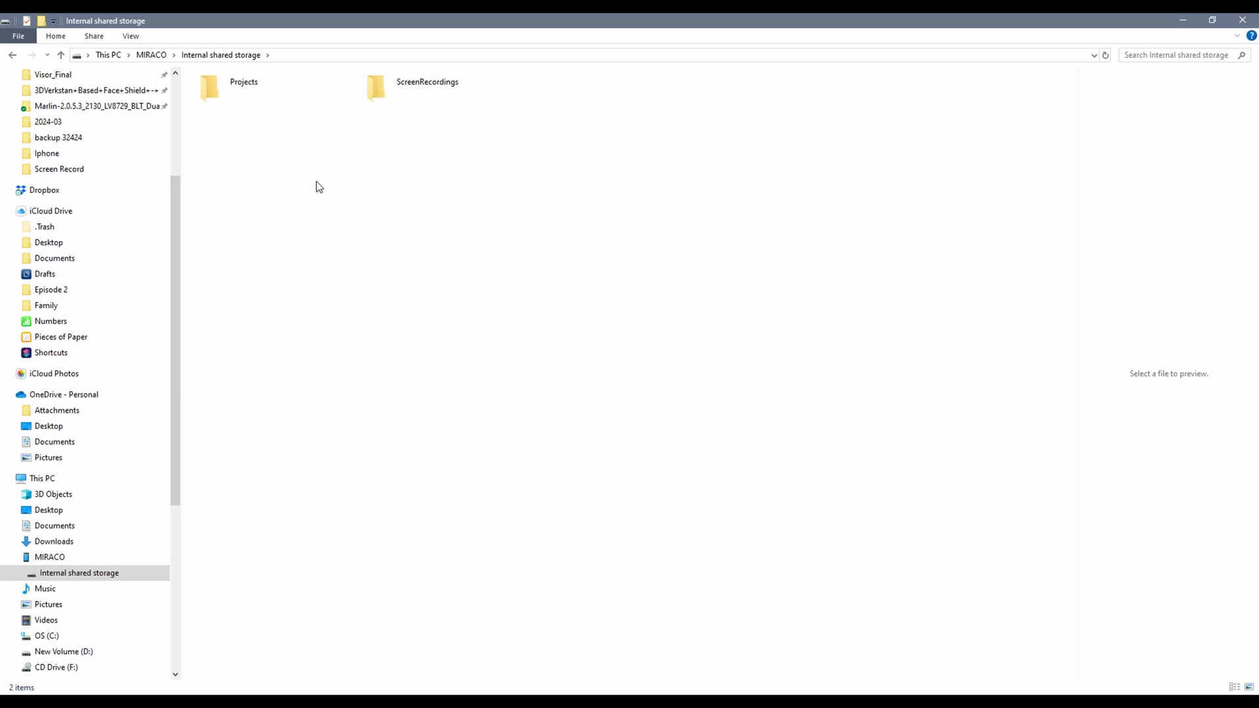
{"action": "double_click", "coordinate": [218, 85]}
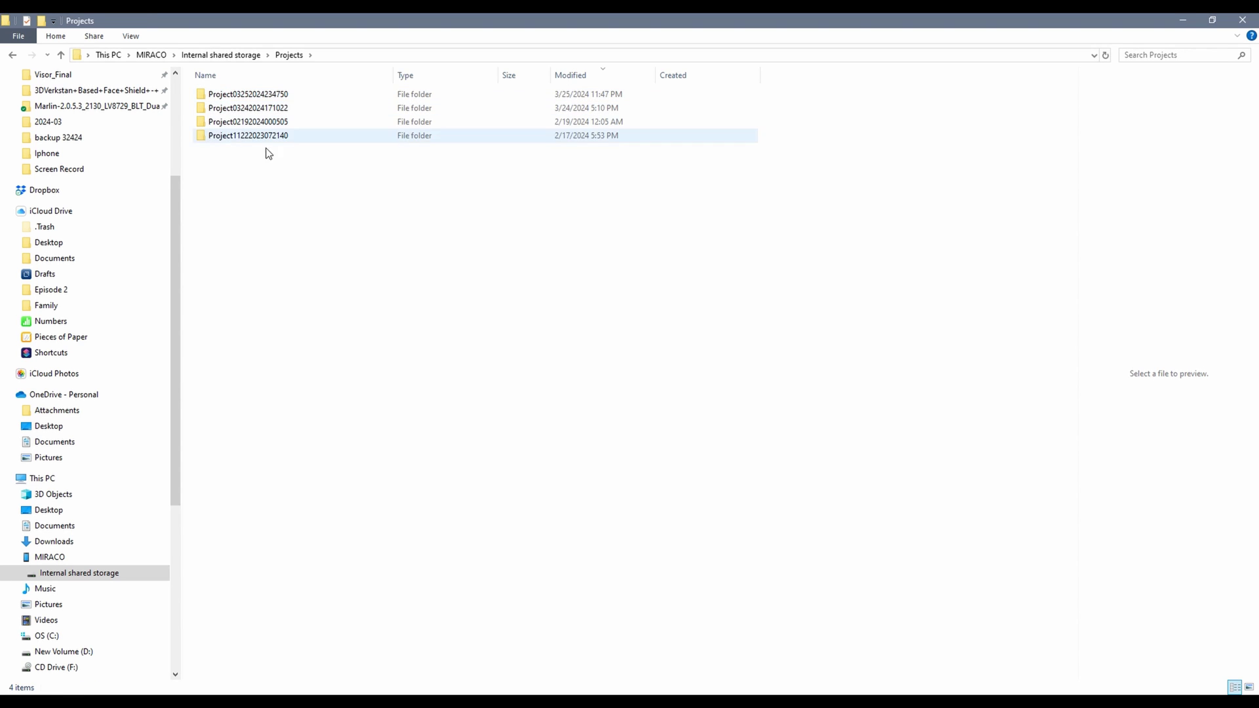
{"action": "double_click", "coordinate": [285, 94]}
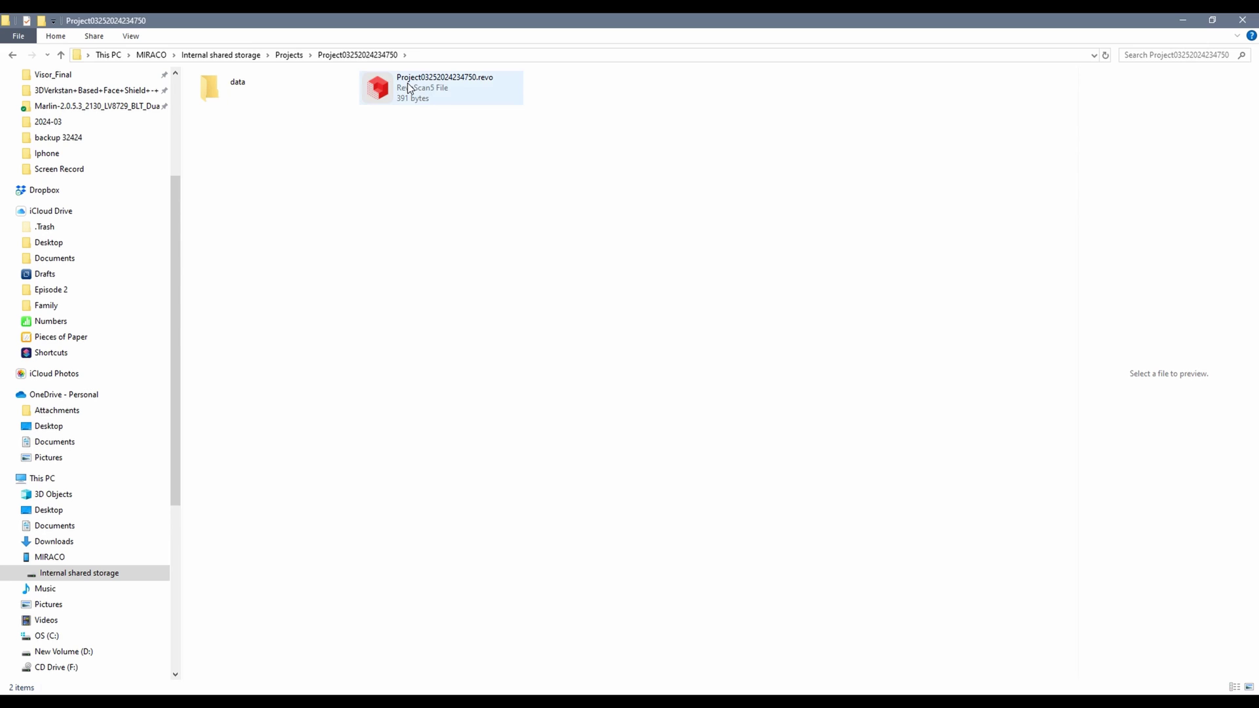
{"action": "double_click", "coordinate": [246, 88]}
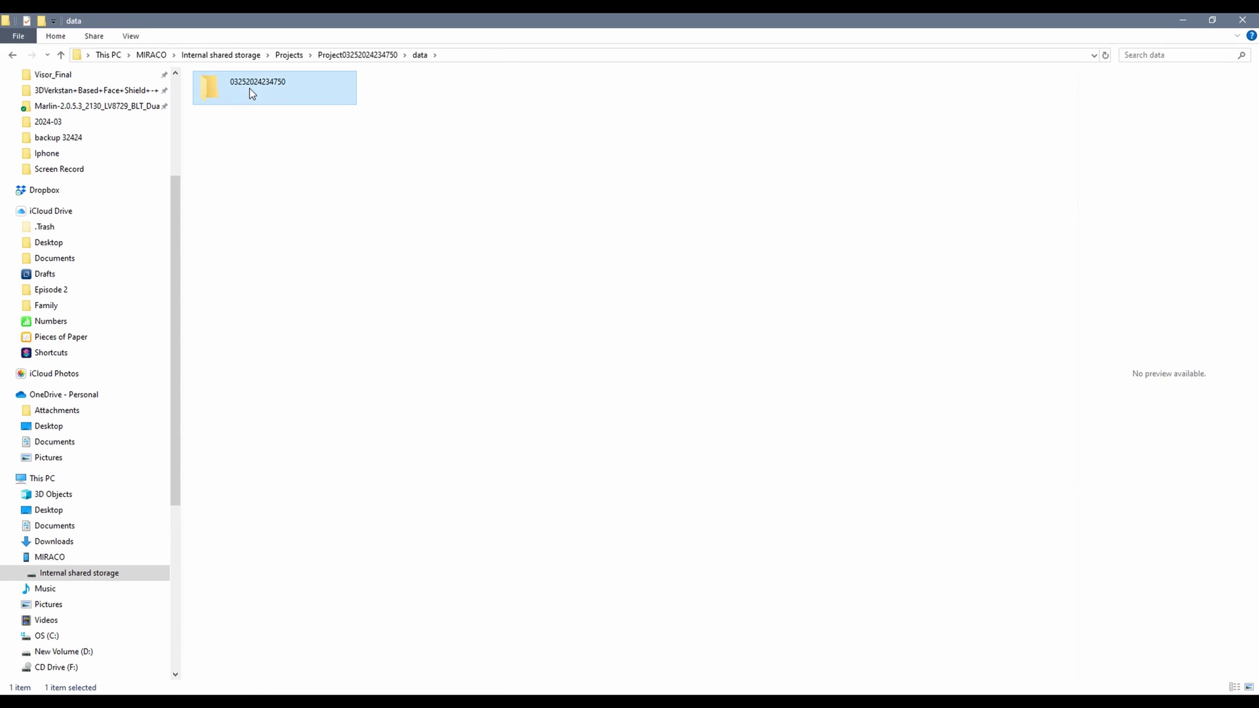
{"action": "double_click", "coordinate": [249, 88]}
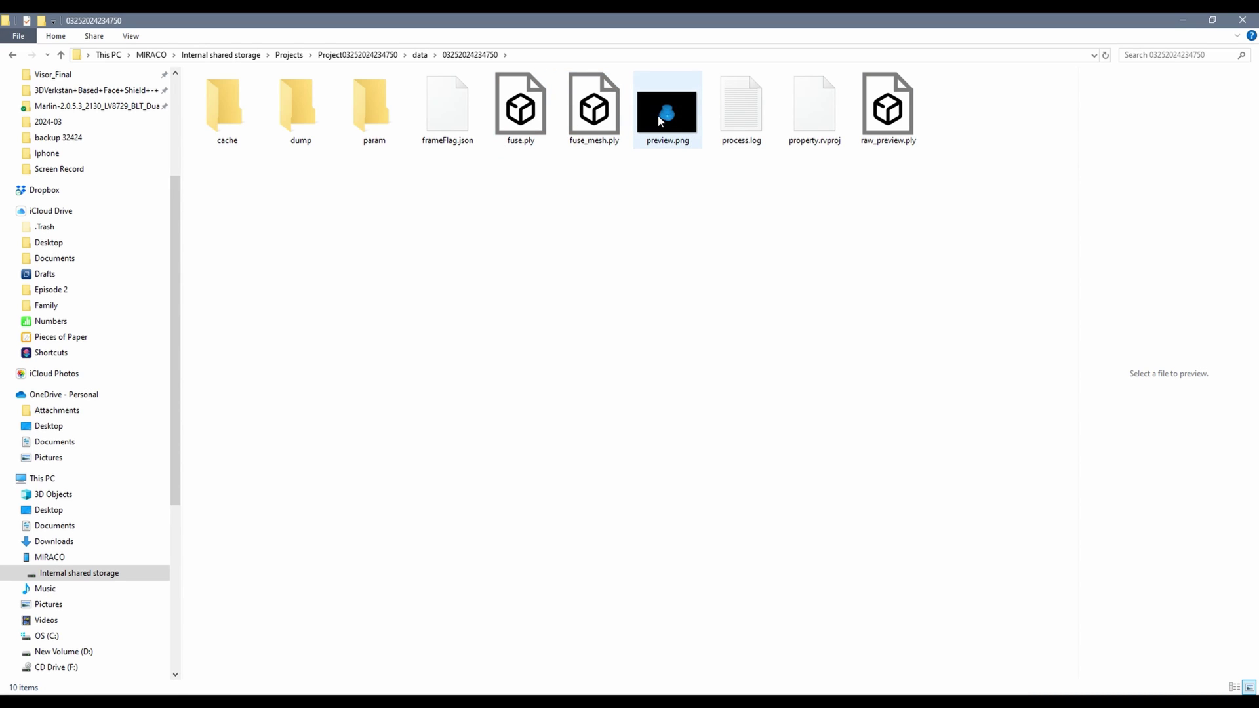
{"action": "left_click", "coordinate": [294, 58]}
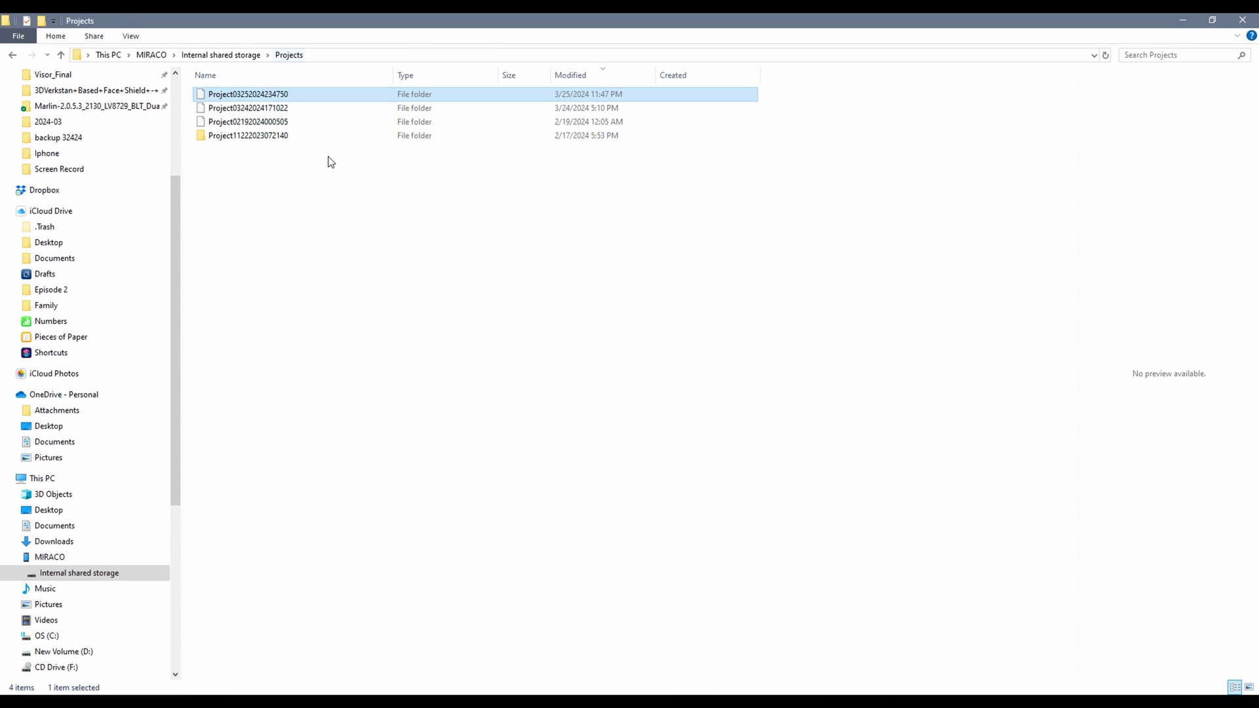
{"action": "double_click", "coordinate": [285, 93]}
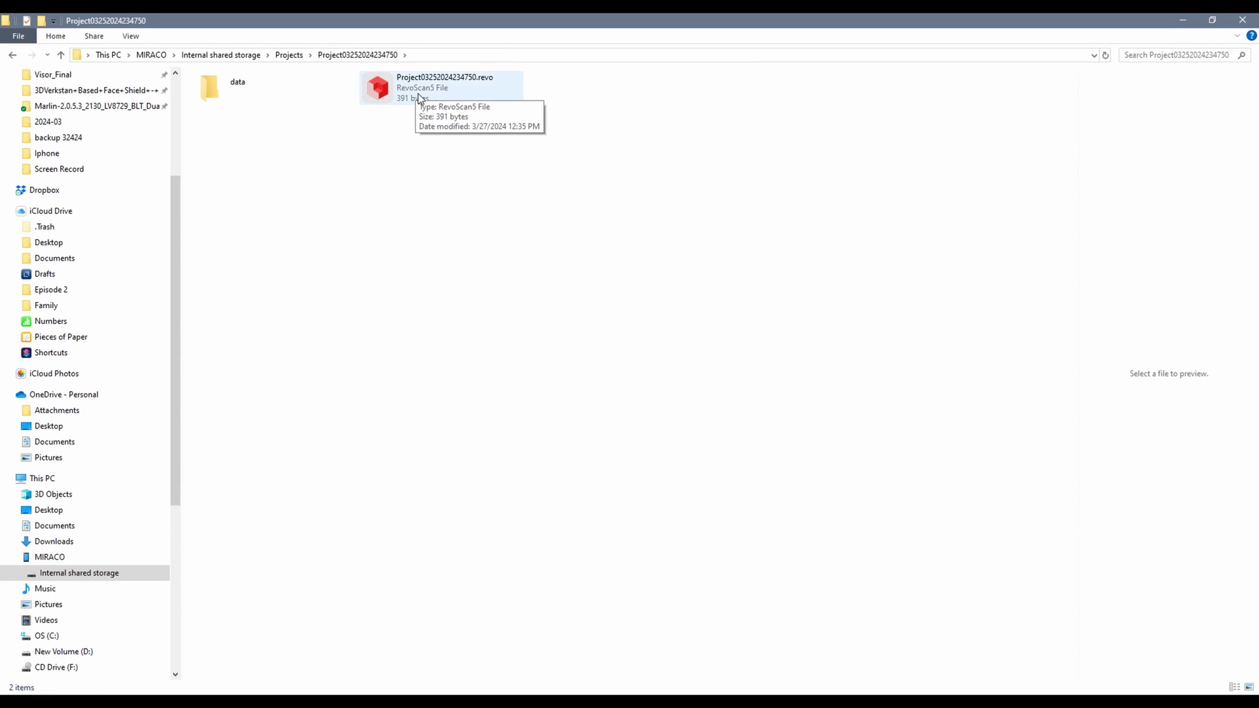
{"action": "left_click", "coordinate": [396, 94]}
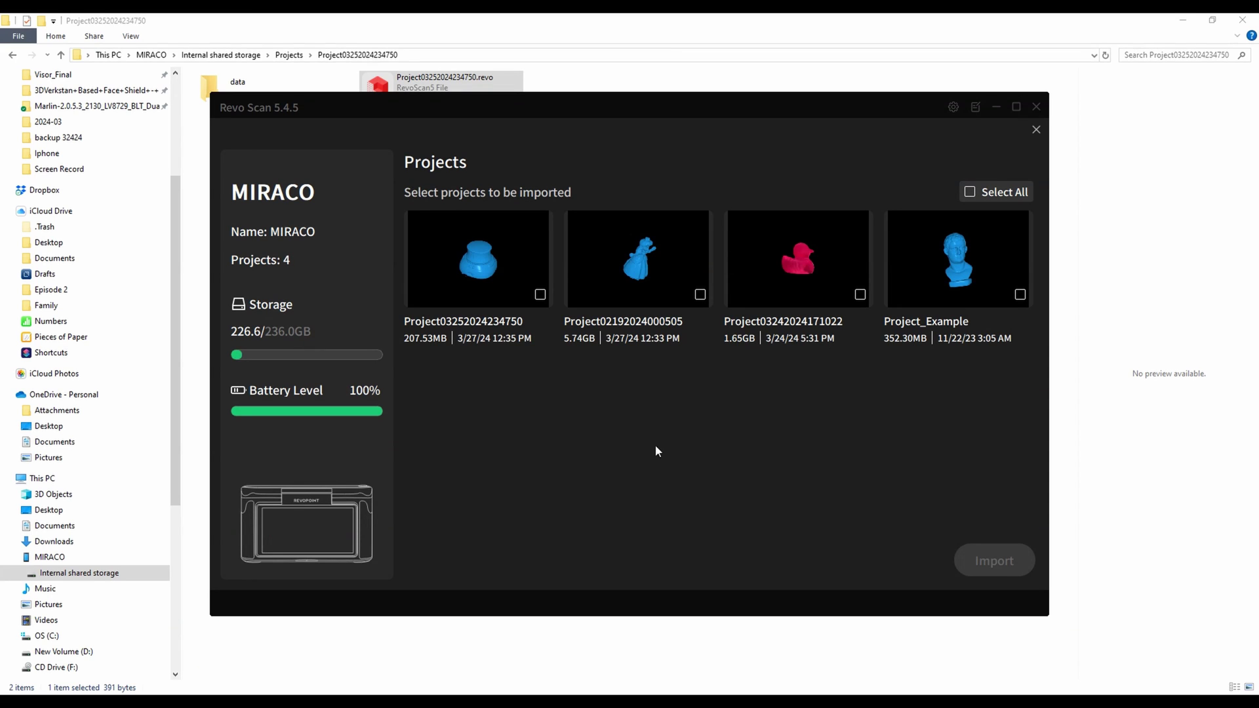
{"action": "left_click", "coordinate": [540, 295]}
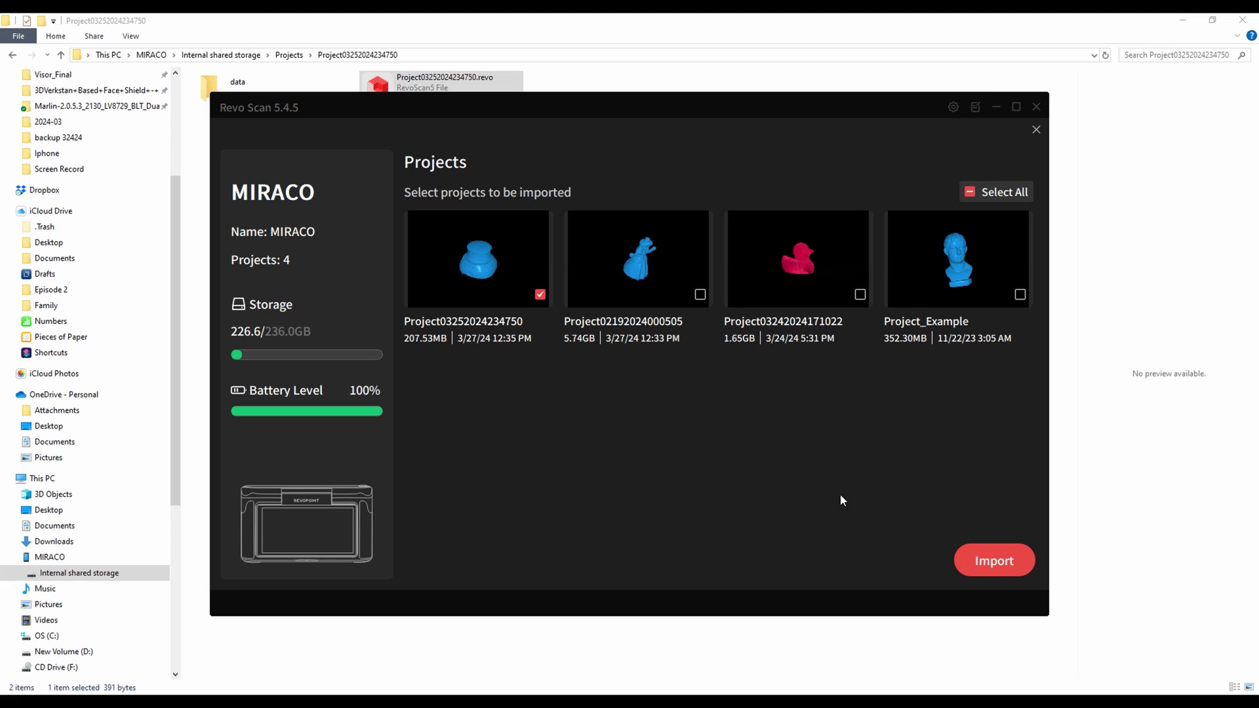
{"action": "left_click", "coordinate": [978, 560]}
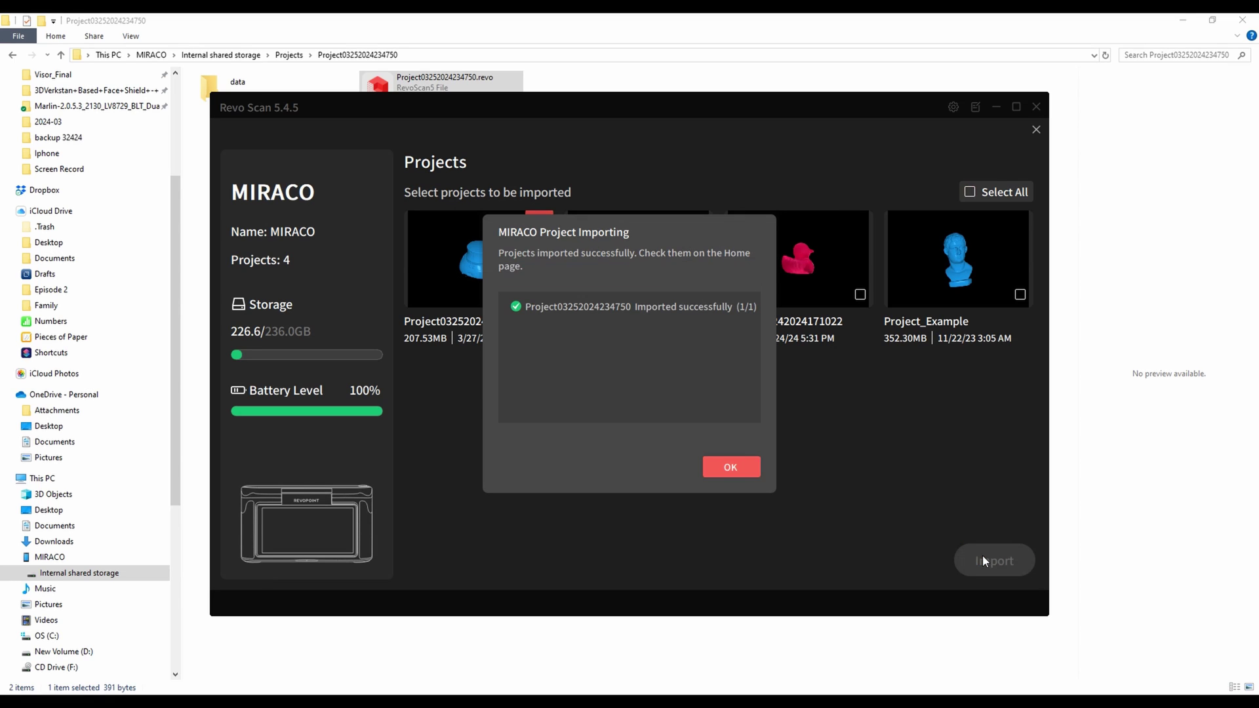
{"action": "left_click", "coordinate": [745, 469]}
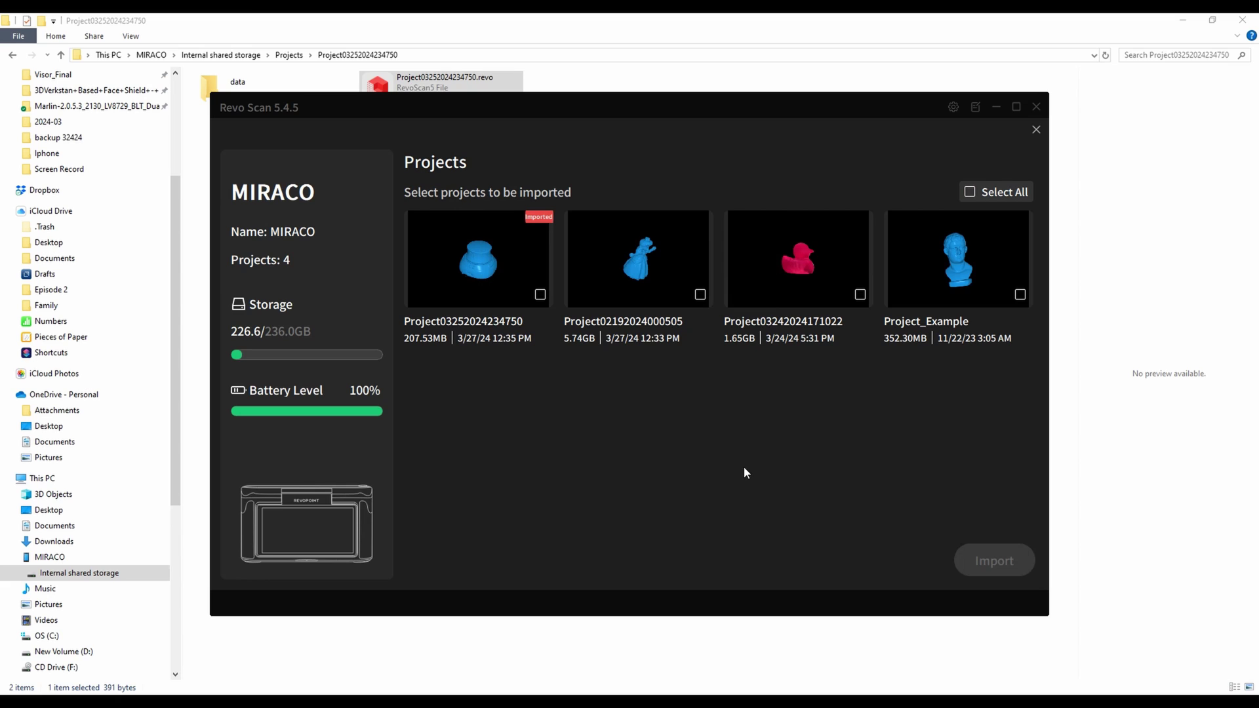
{"action": "left_click", "coordinate": [1035, 130]}
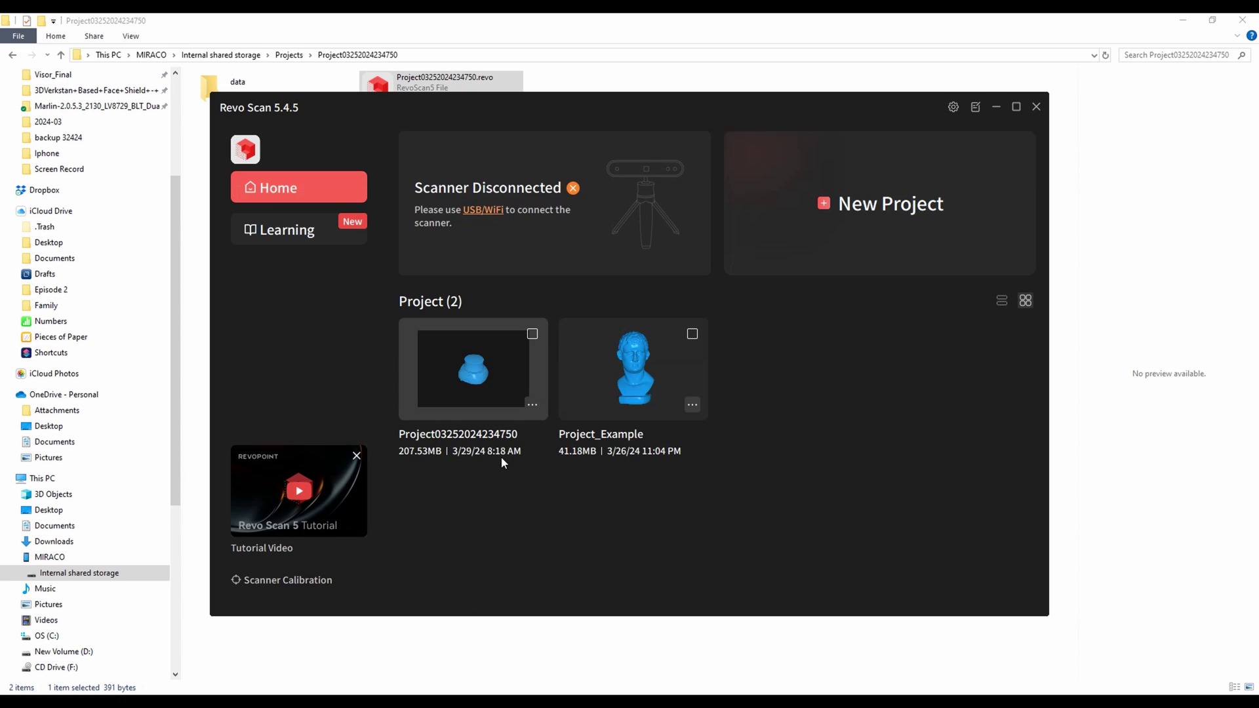
{"action": "left_click", "coordinate": [470, 379]}
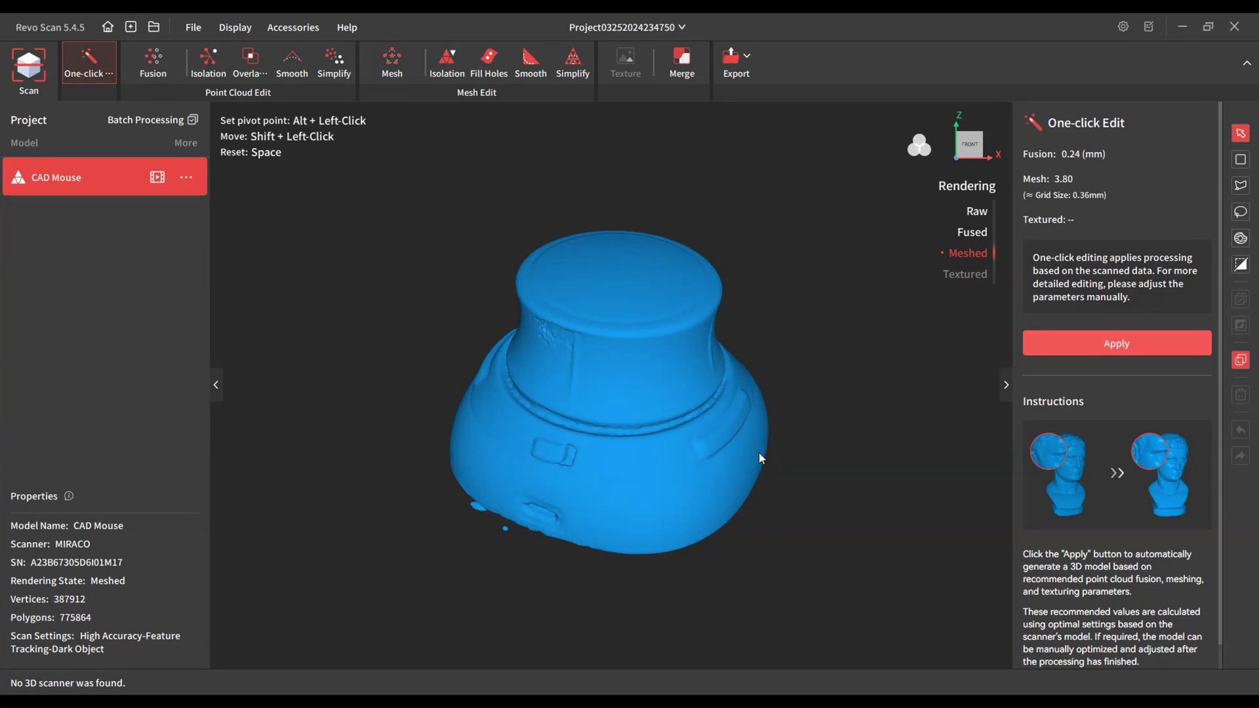
{"action": "left_click_drag", "start_coordinate": [759, 453], "coordinate": [379, 430]}
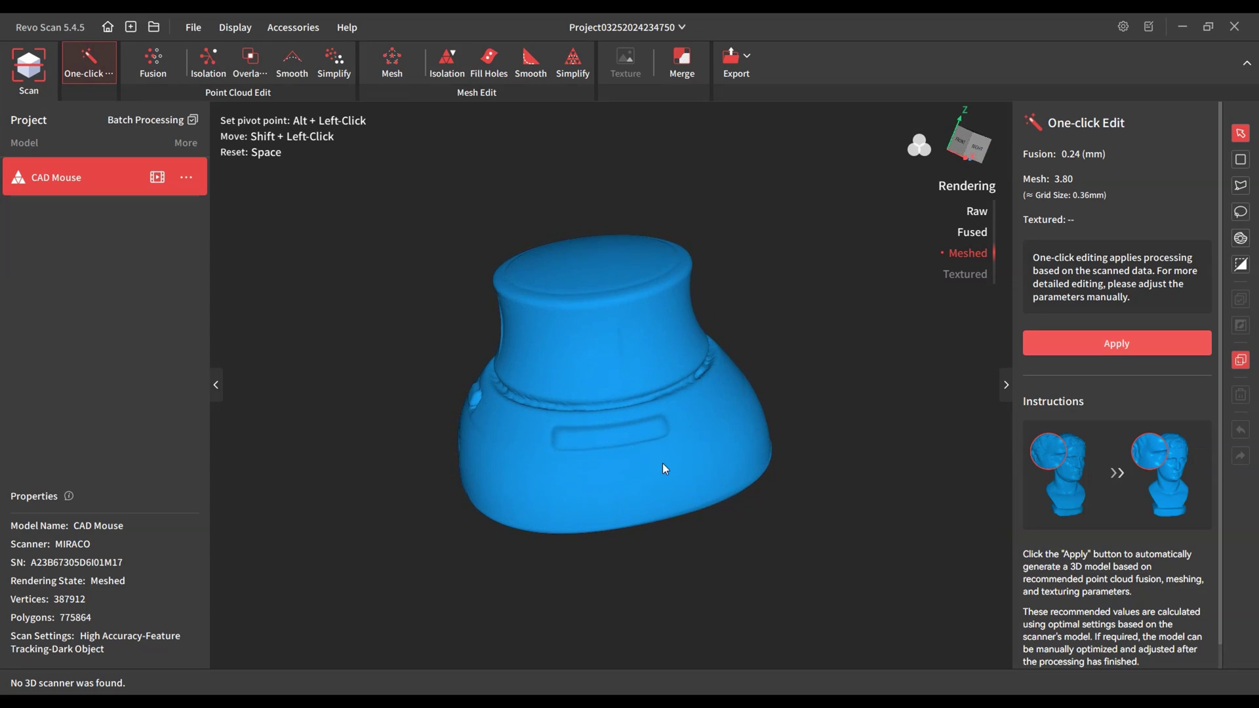
{"action": "mouse_move", "coordinate": [664, 468]}
{"action": "left_mouse_down"}
{"action": "mouse_move", "coordinate": [572, 411]}
{"action": "mouse_move", "coordinate": [529, 481]}
{"action": "mouse_move", "coordinate": [671, 448]}
{"action": "left_mouse_up"}
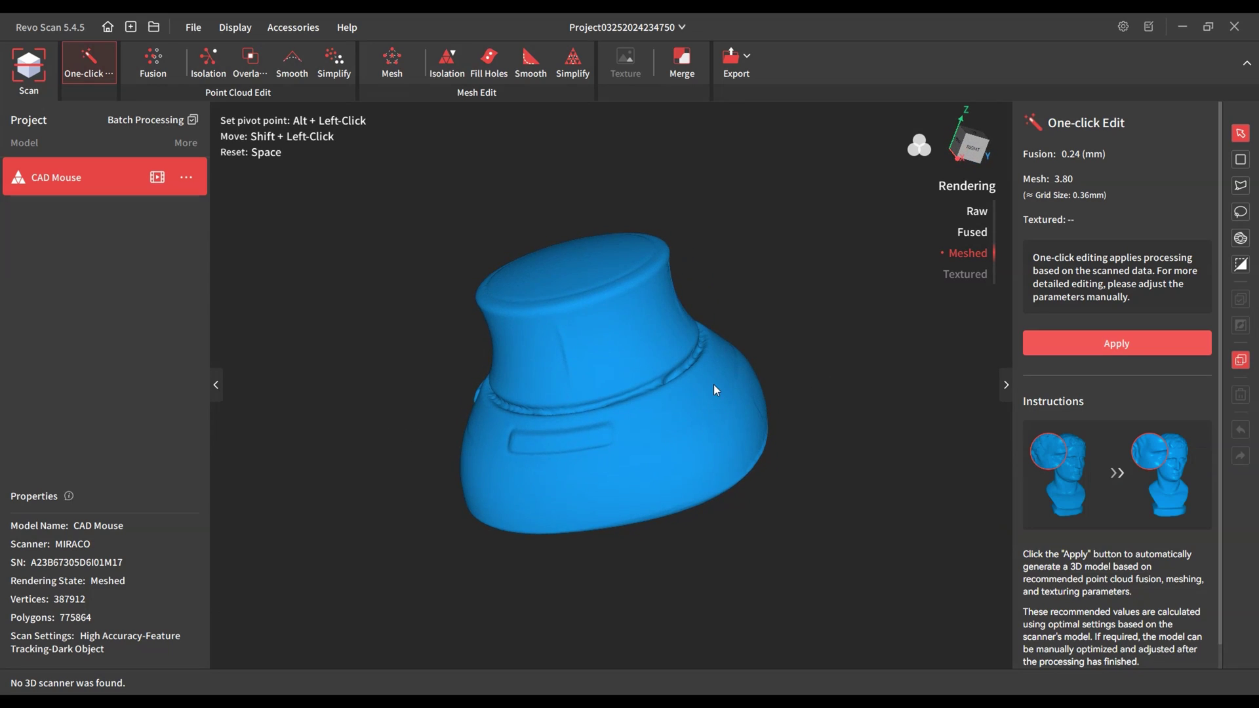
{"action": "left_click_drag", "start_coordinate": [713, 384], "coordinate": [739, 400]}
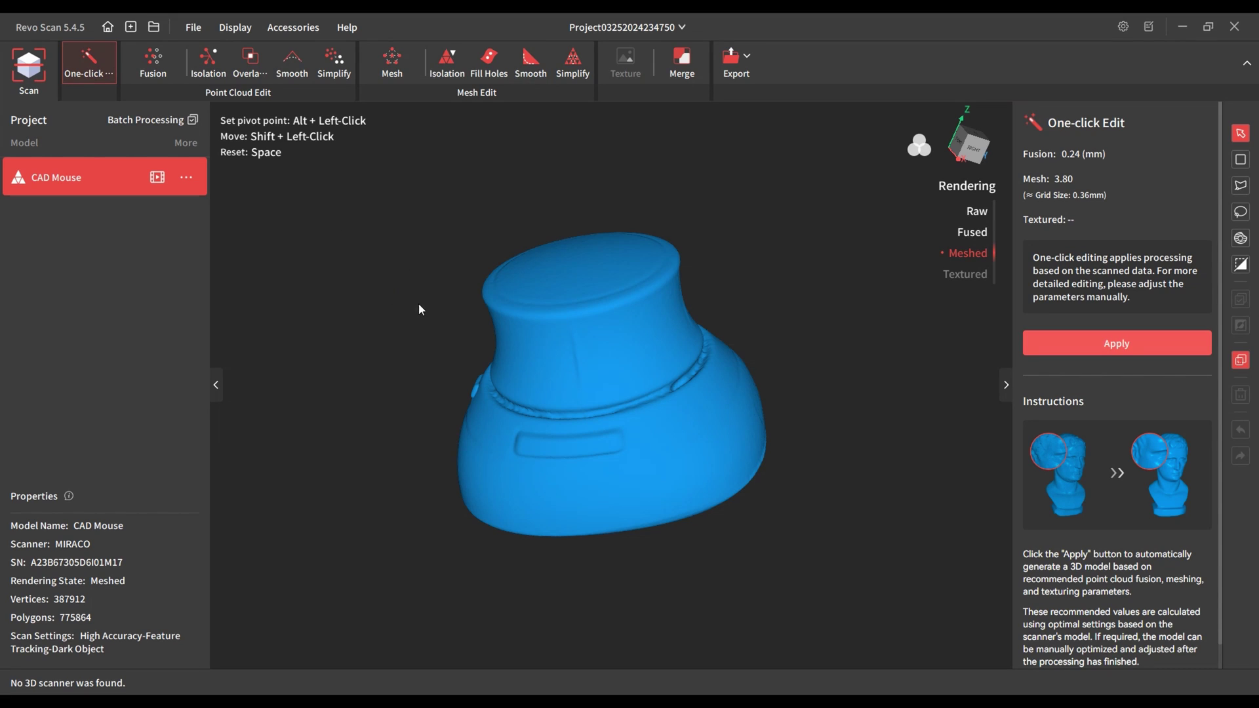
{"action": "mouse_move", "coordinate": [419, 303]}
{"action": "left_mouse_down"}
{"action": "mouse_move", "coordinate": [427, 338]}
{"action": "mouse_move", "coordinate": [413, 283]}
{"action": "left_mouse_up"}
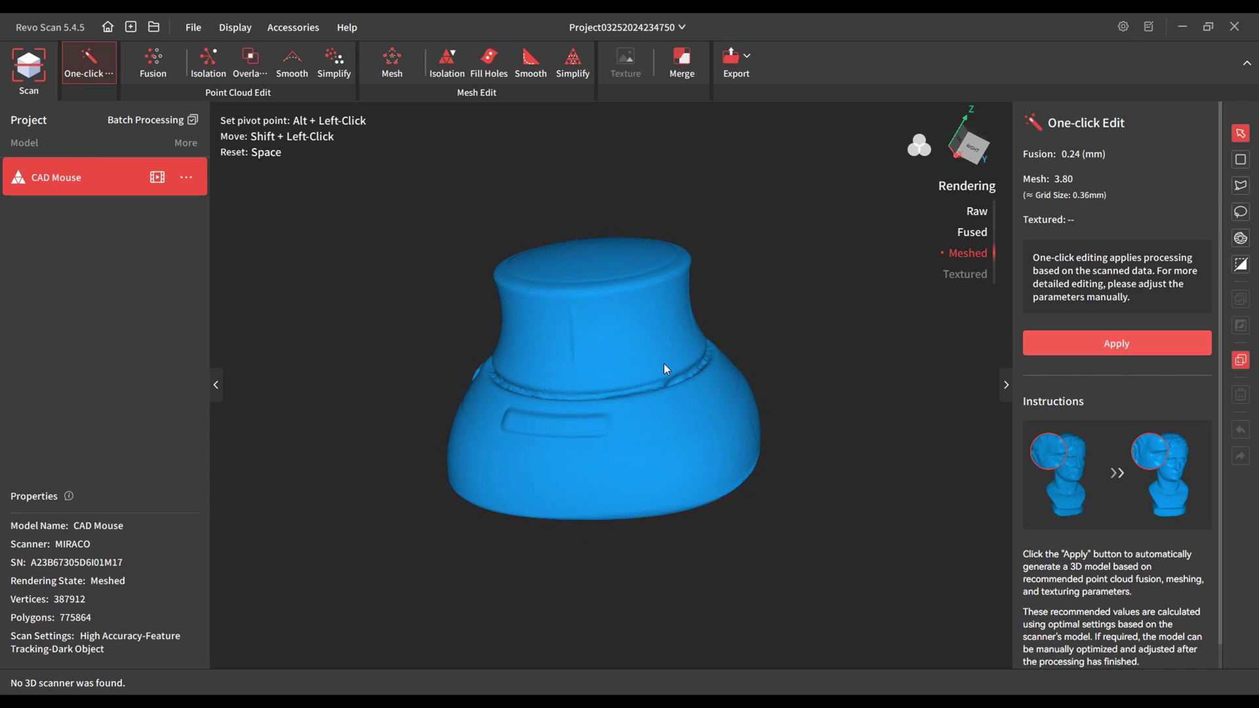
{"action": "left_click_drag", "start_coordinate": [664, 364], "coordinate": [559, 490]}
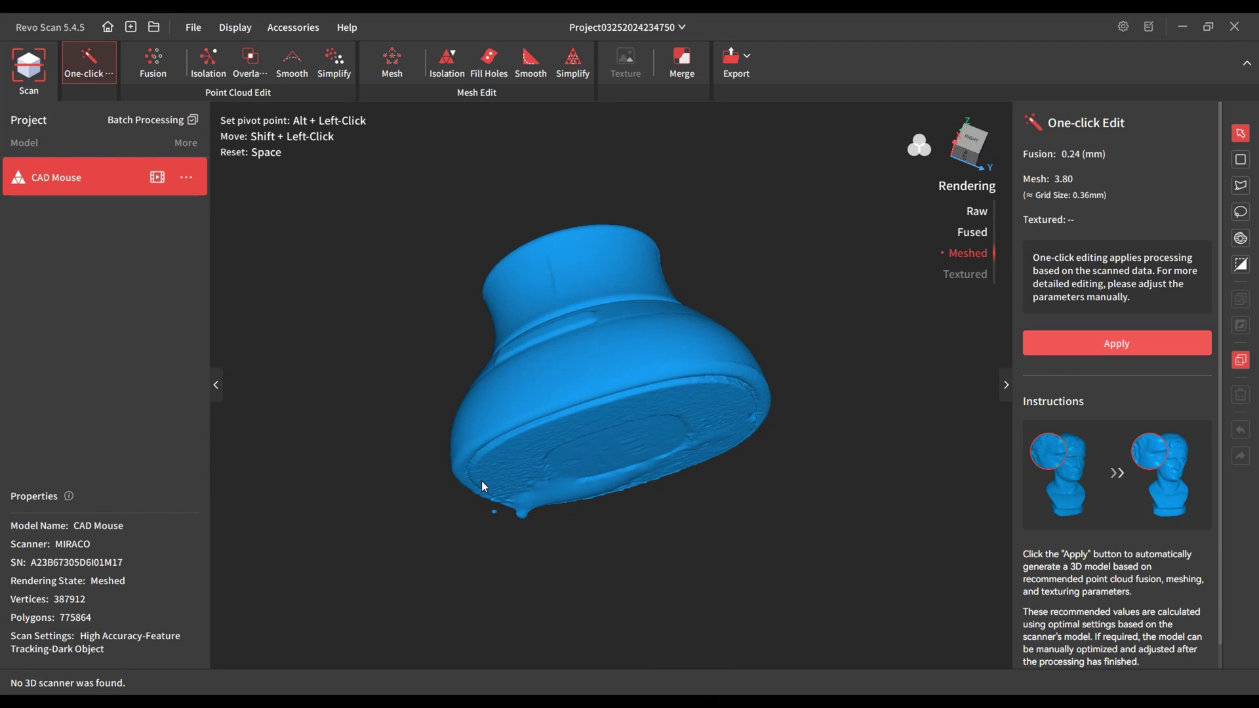
{"action": "left_click_drag", "start_coordinate": [626, 447], "coordinate": [730, 510]}
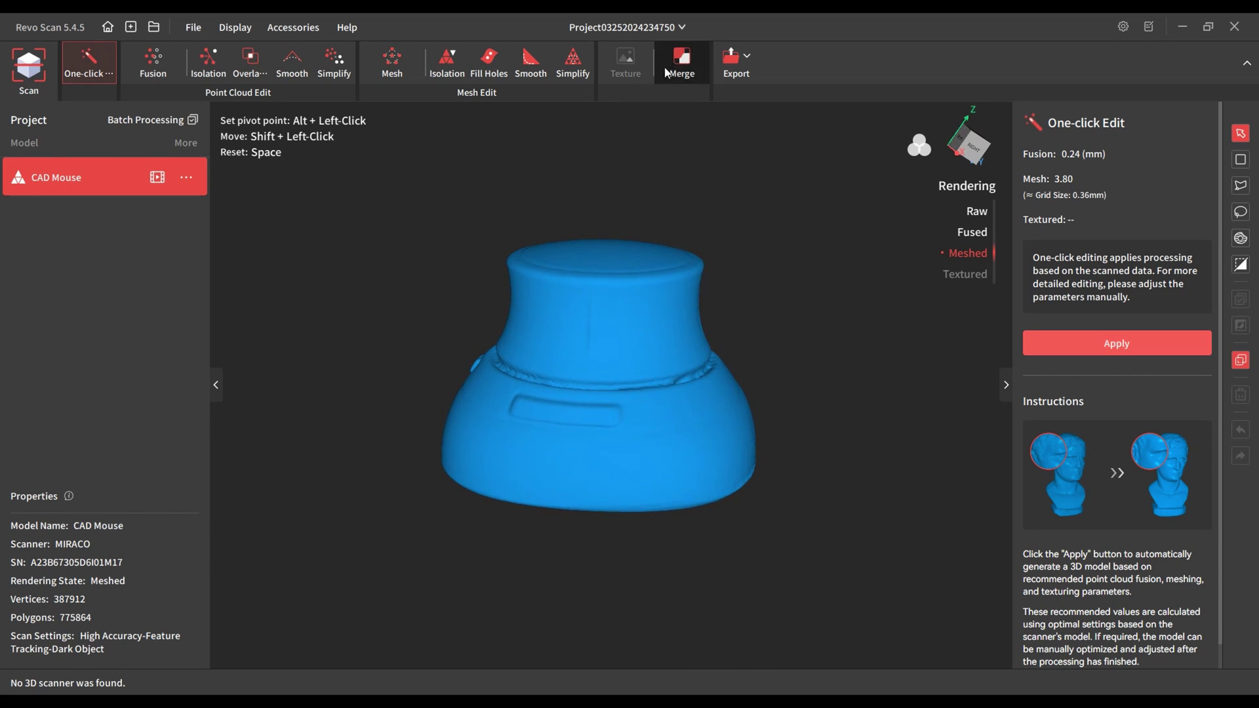
Export only the mesh model as an STL named CAD Mouse_mesh.stl into Documents
{"action": "left_click", "coordinate": [736, 73]}
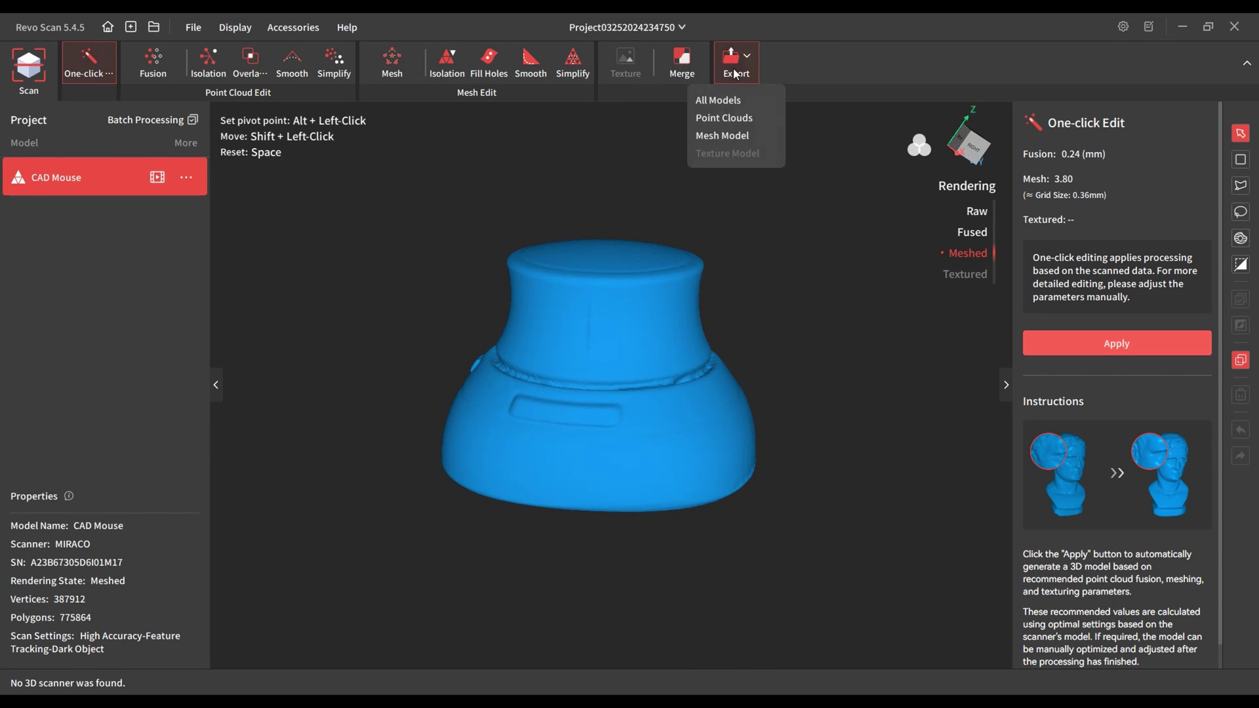
{"action": "left_click", "coordinate": [725, 135]}
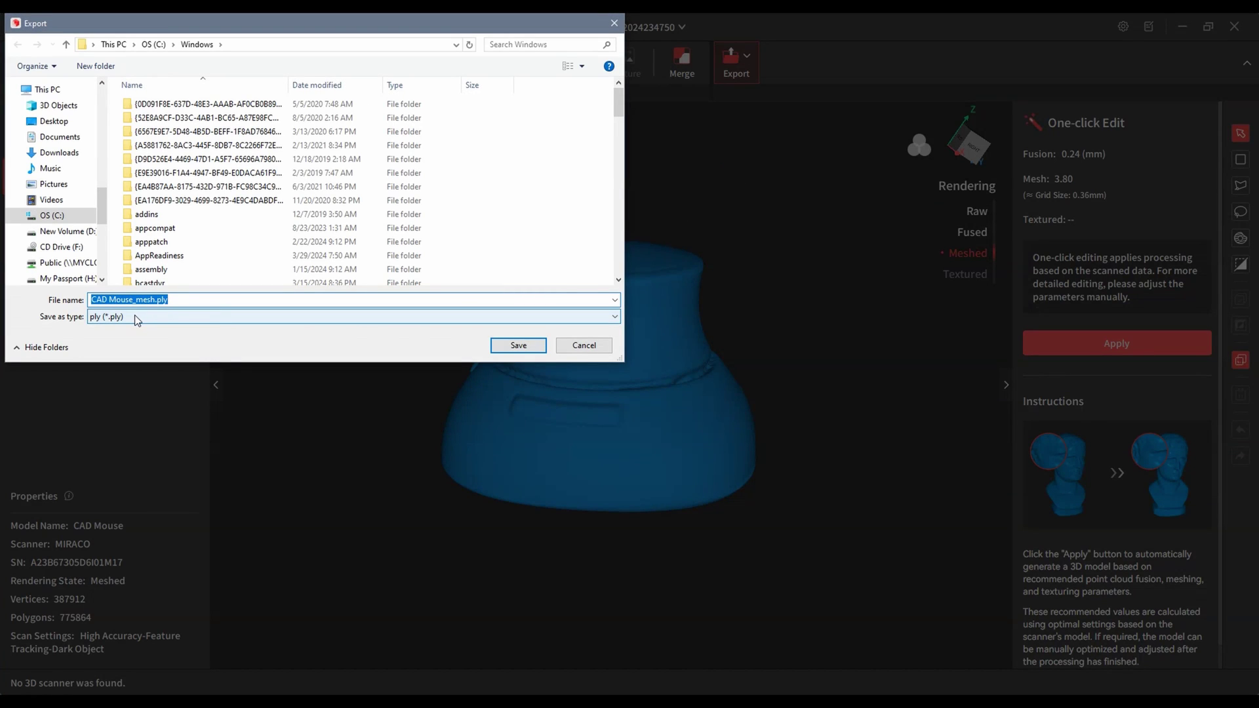
{"action": "left_click", "coordinate": [141, 317]}
{"action": "left_click", "coordinate": [127, 349]}
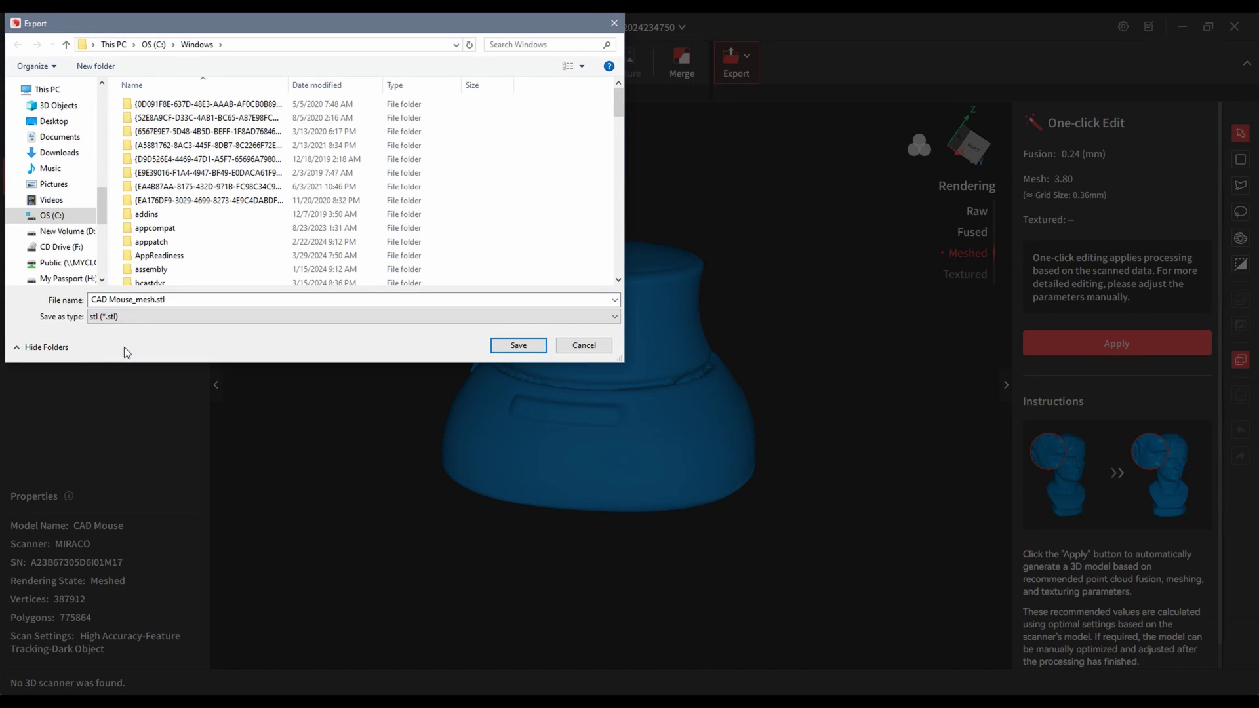
{"action": "left_click", "coordinate": [72, 139]}
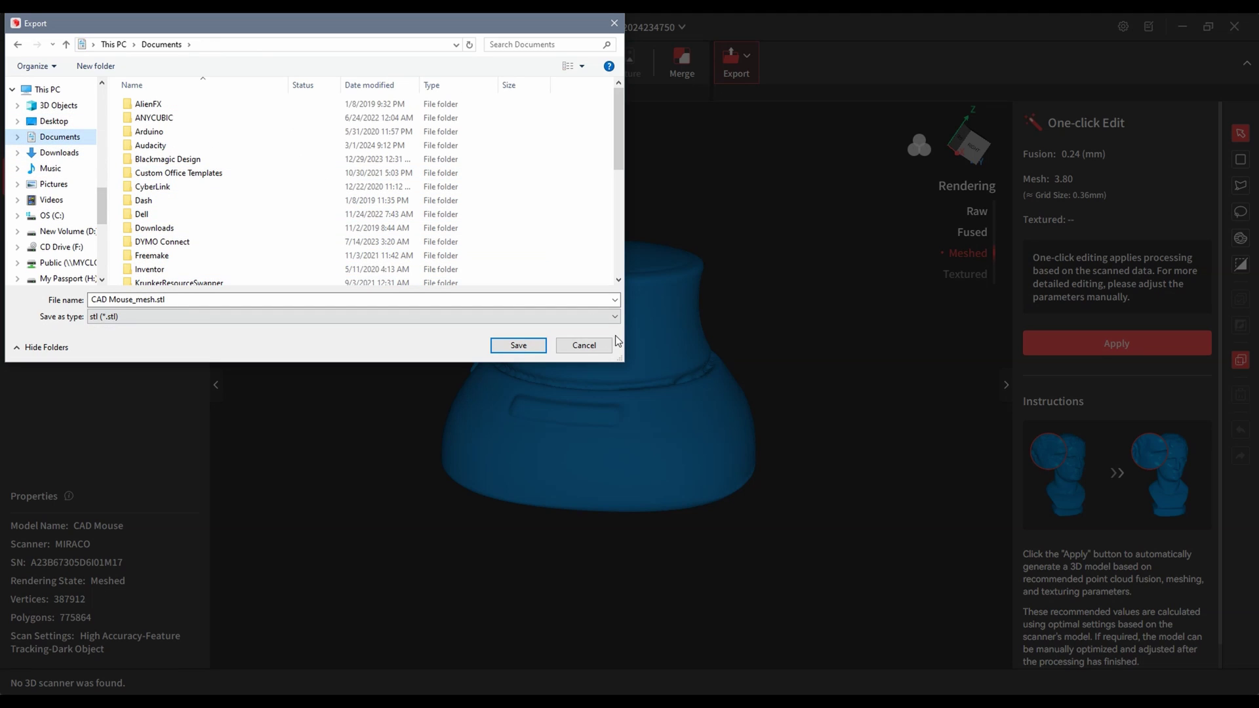
{"action": "left_click", "coordinate": [517, 346]}
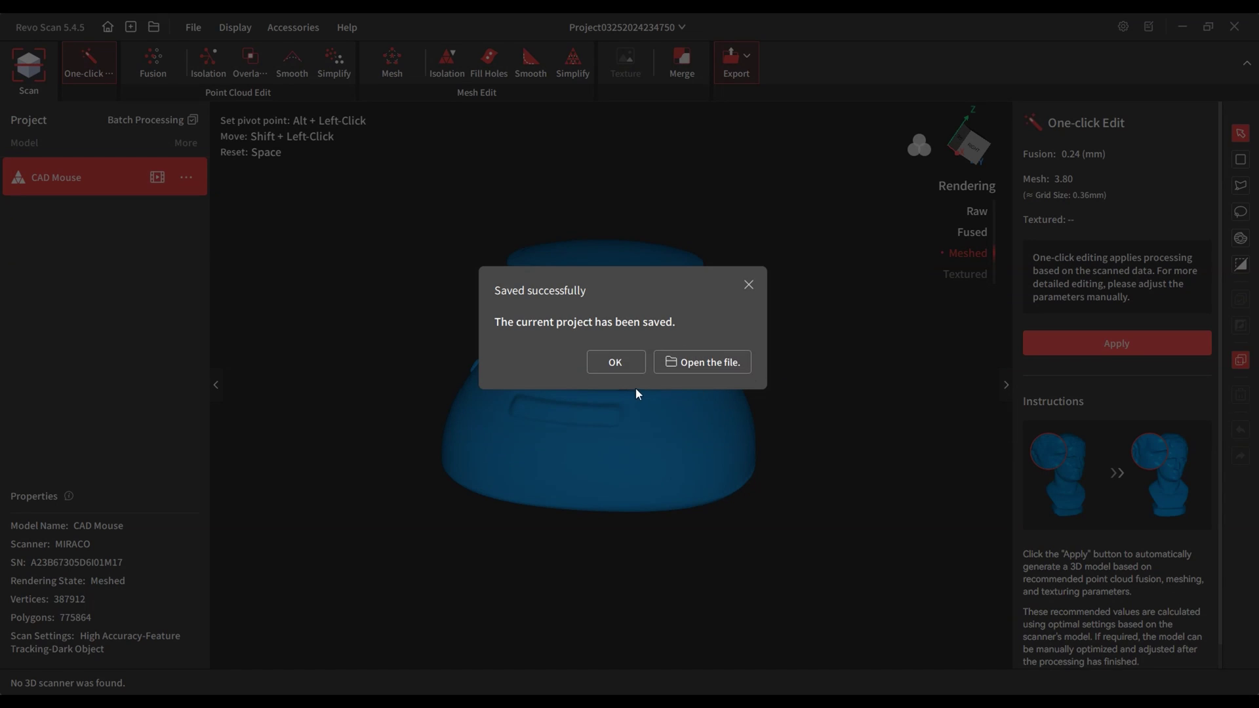
{"action": "left_click", "coordinate": [628, 364]}
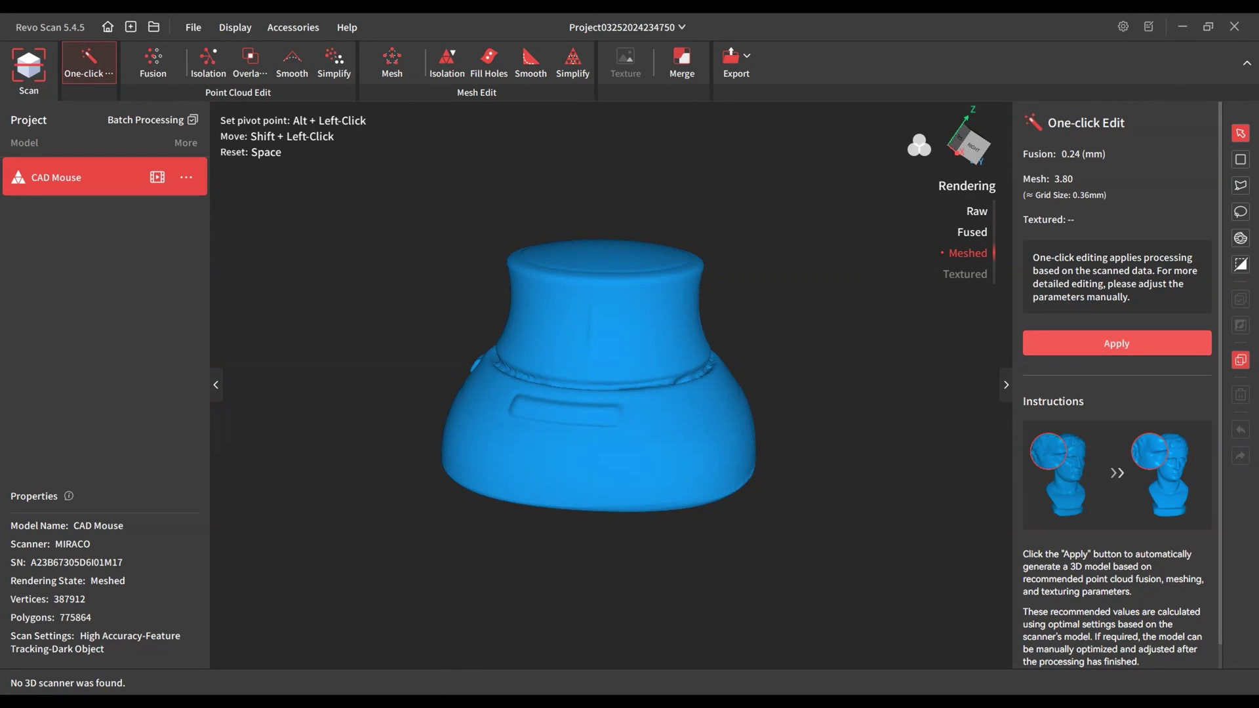
In Bambu Studio, add CAD Mouse_mesh.stl from This PC > Documents, sorted newest first
{"action": "left_click", "coordinate": [341, 656]}
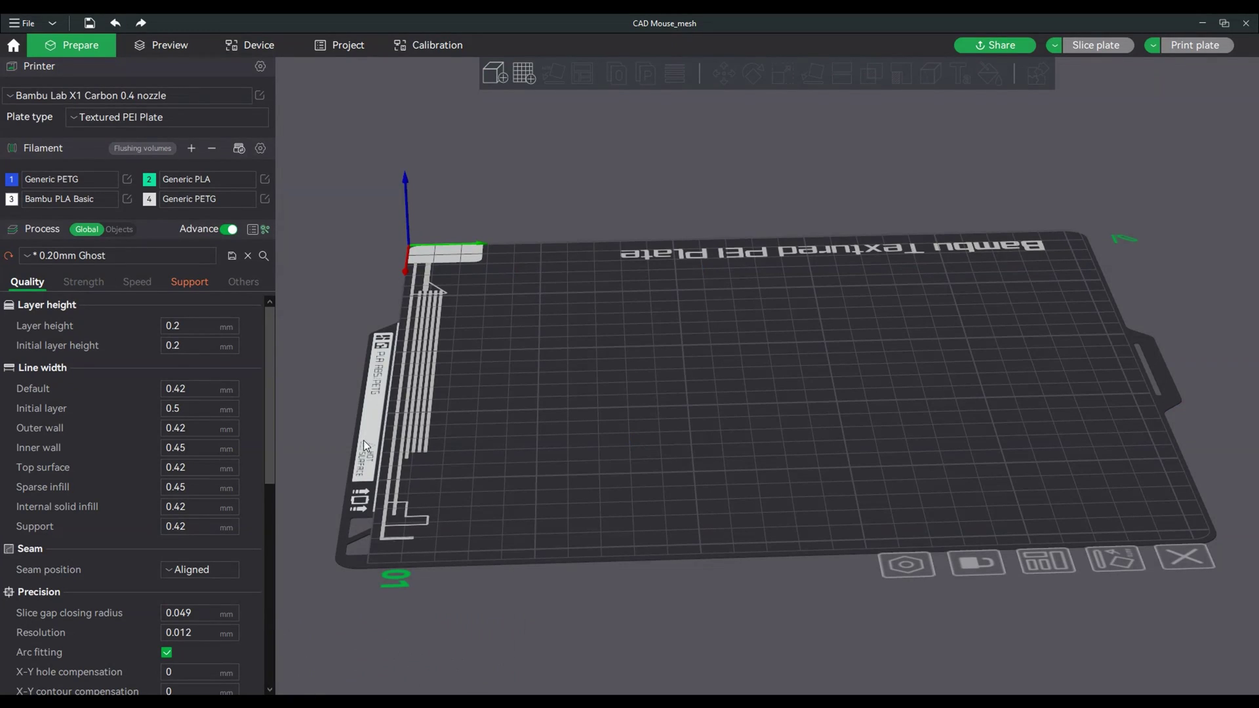
{"action": "left_click", "coordinate": [502, 73]}
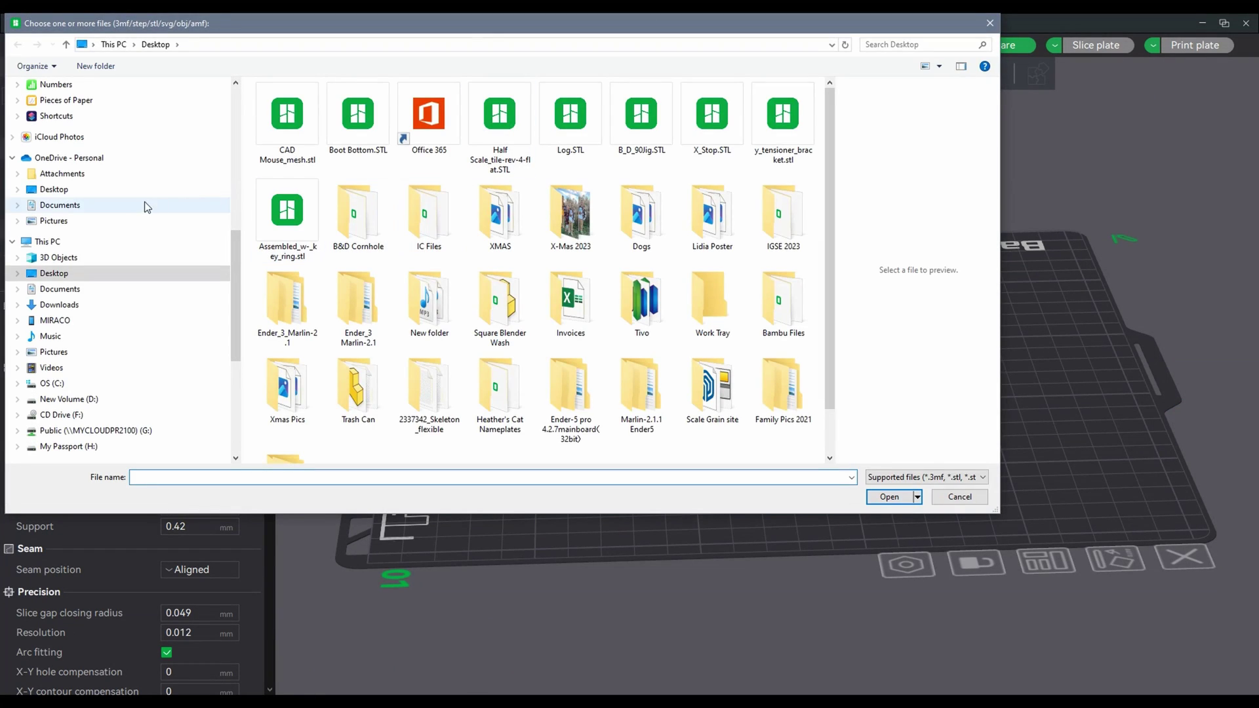
{"action": "left_click", "coordinate": [72, 205]}
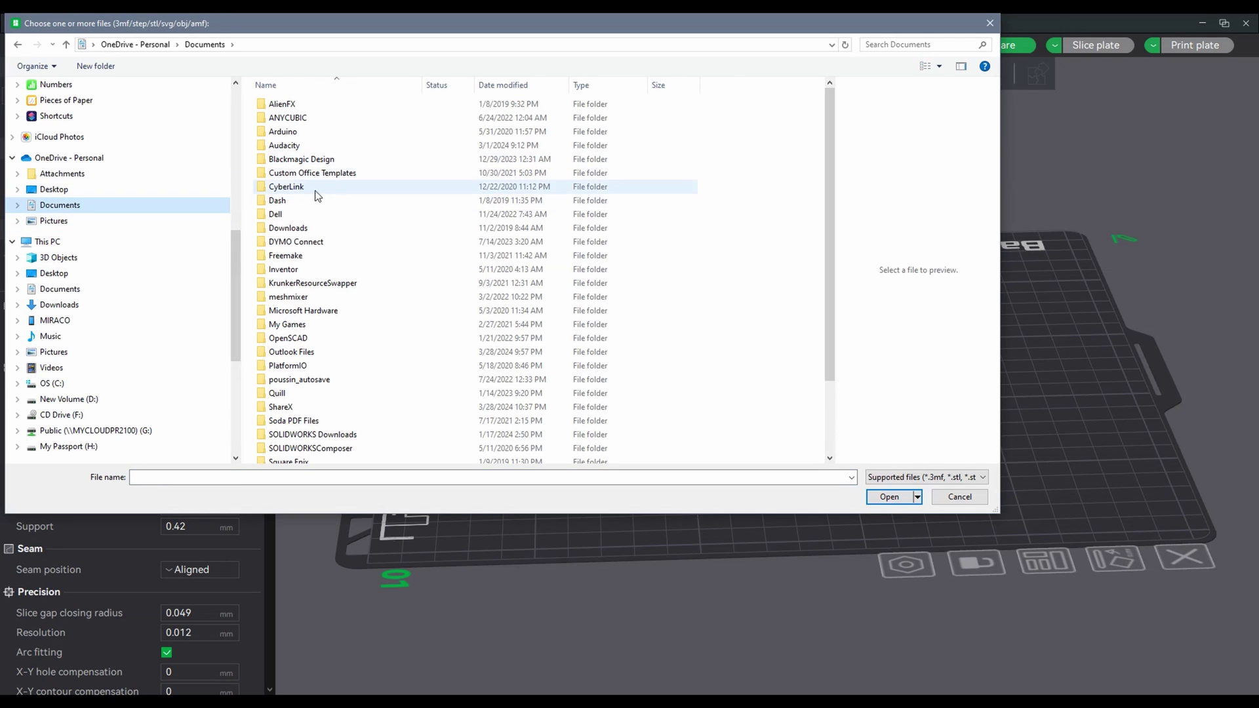
{"action": "left_click", "coordinate": [67, 291]}
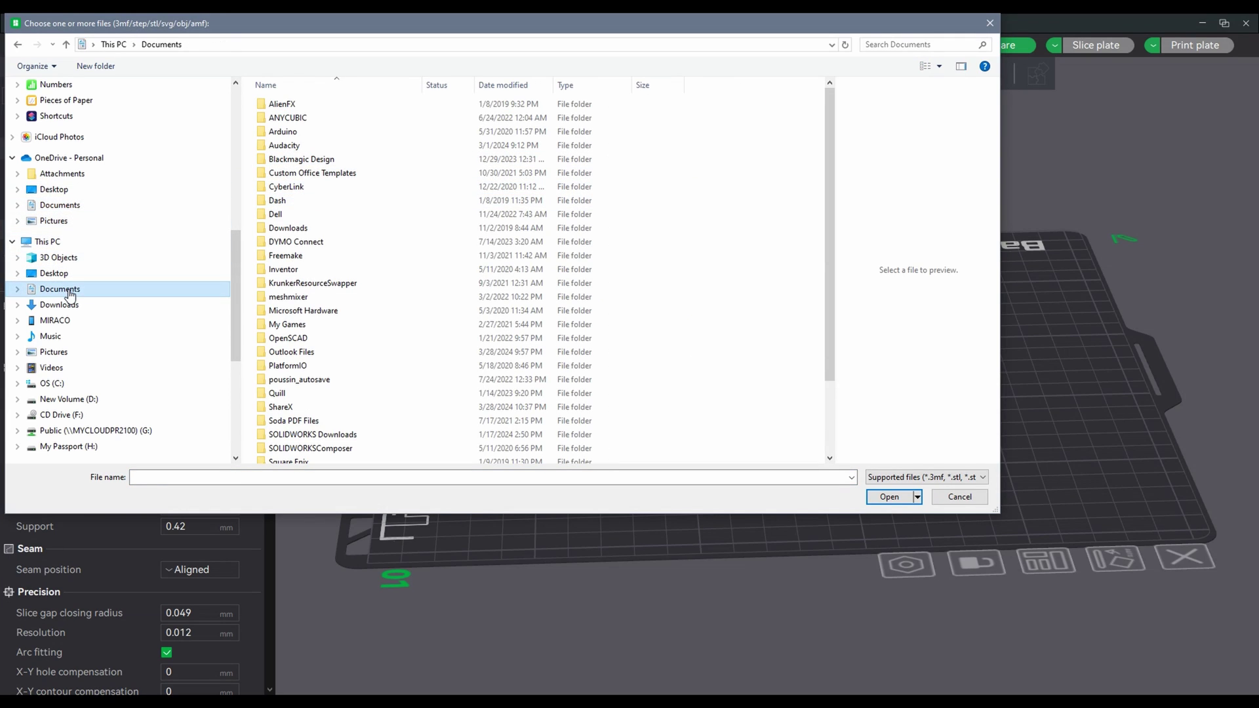
{"action": "left_click", "coordinate": [514, 85]}
{"action": "double_click", "coordinate": [321, 109]}
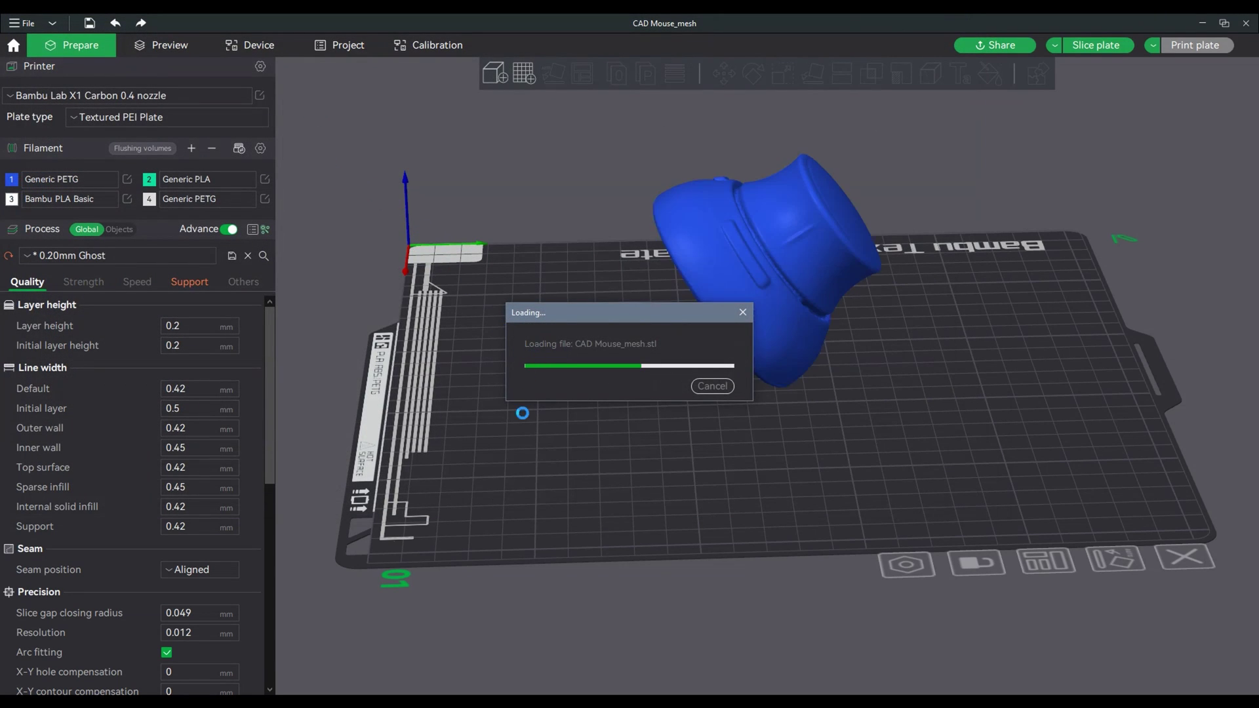
{"action": "left_click_drag", "start_coordinate": [749, 400], "coordinate": [745, 394]}
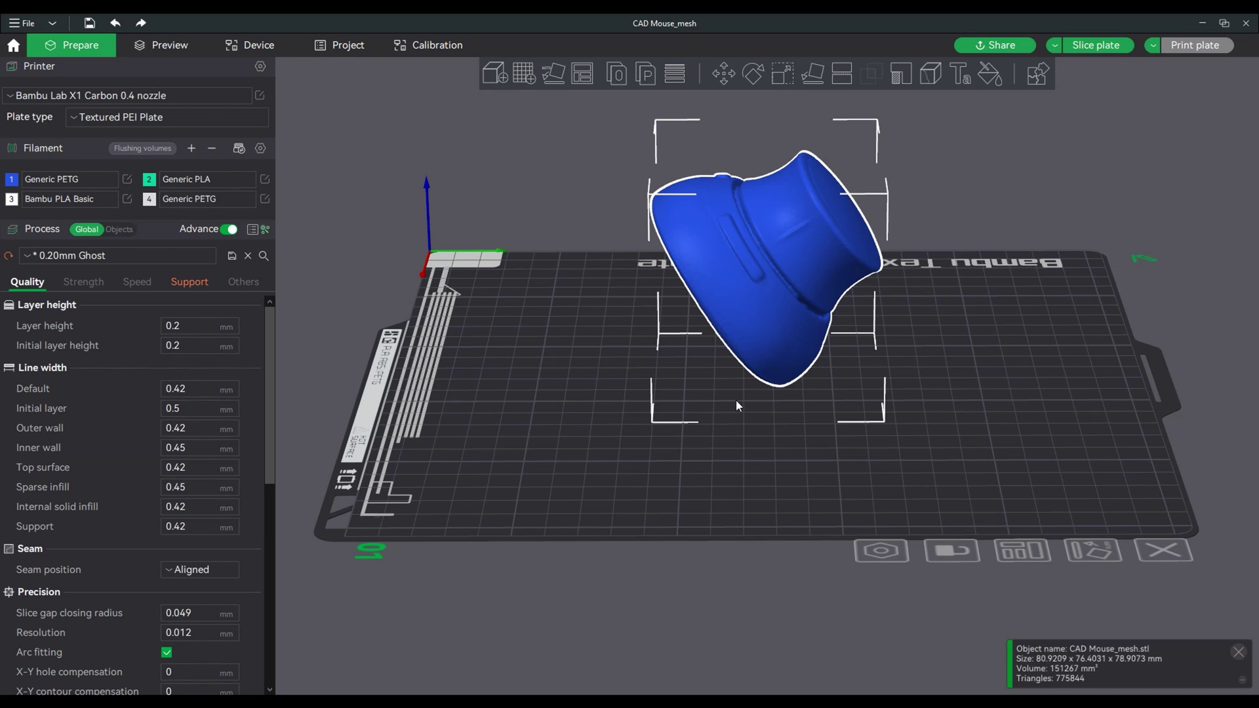
{"action": "left_click_drag", "start_coordinate": [736, 399], "coordinate": [723, 449]}
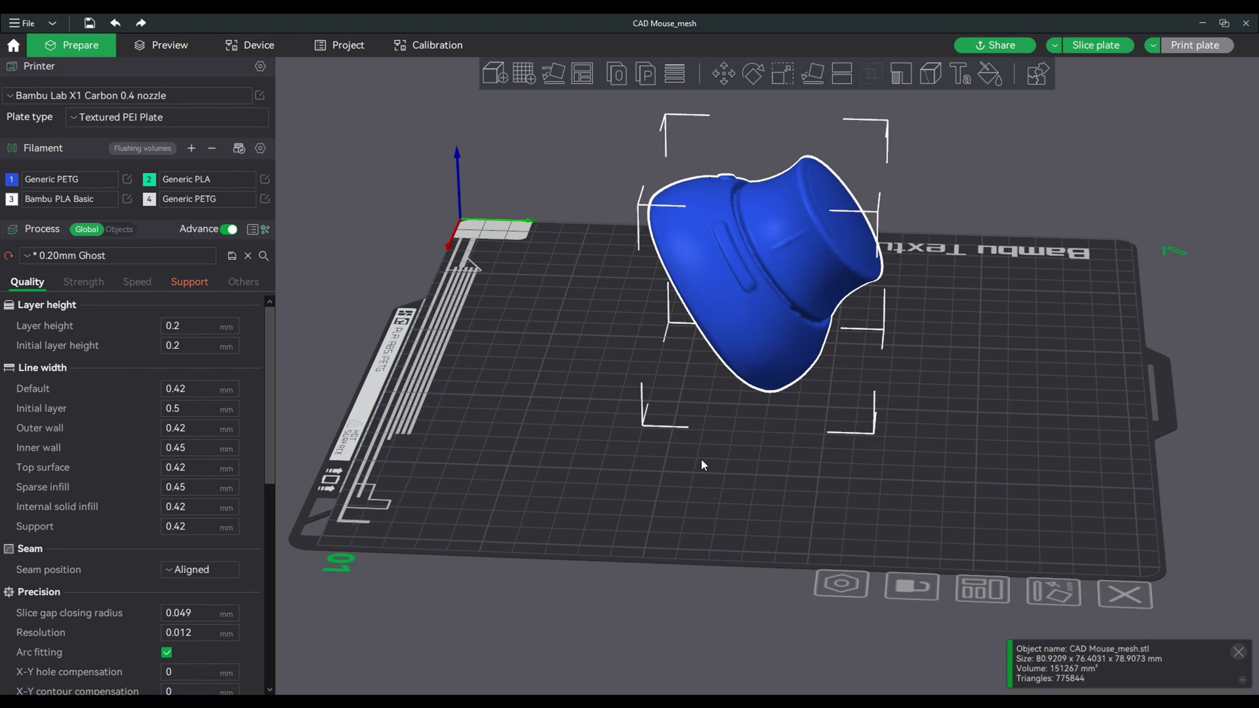
{"action": "left_click_drag", "start_coordinate": [702, 458], "coordinate": [777, 425]}
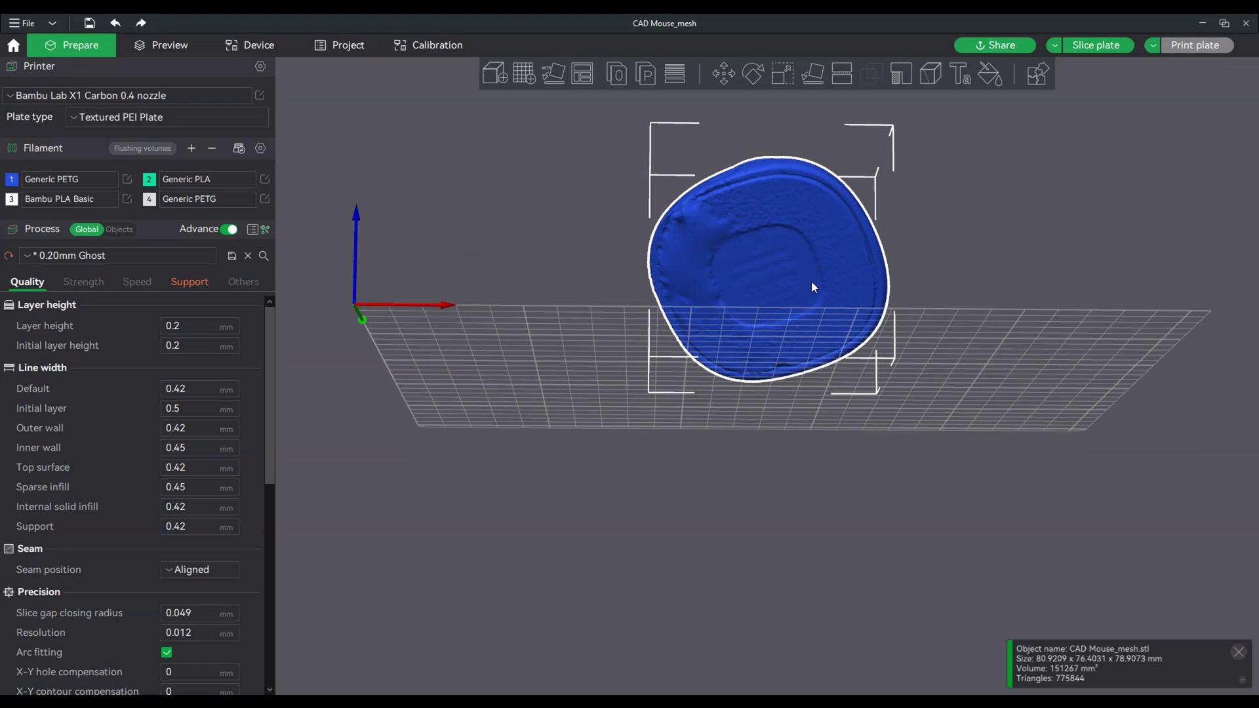
{"action": "left_click_drag", "start_coordinate": [812, 281], "coordinate": [897, 397]}
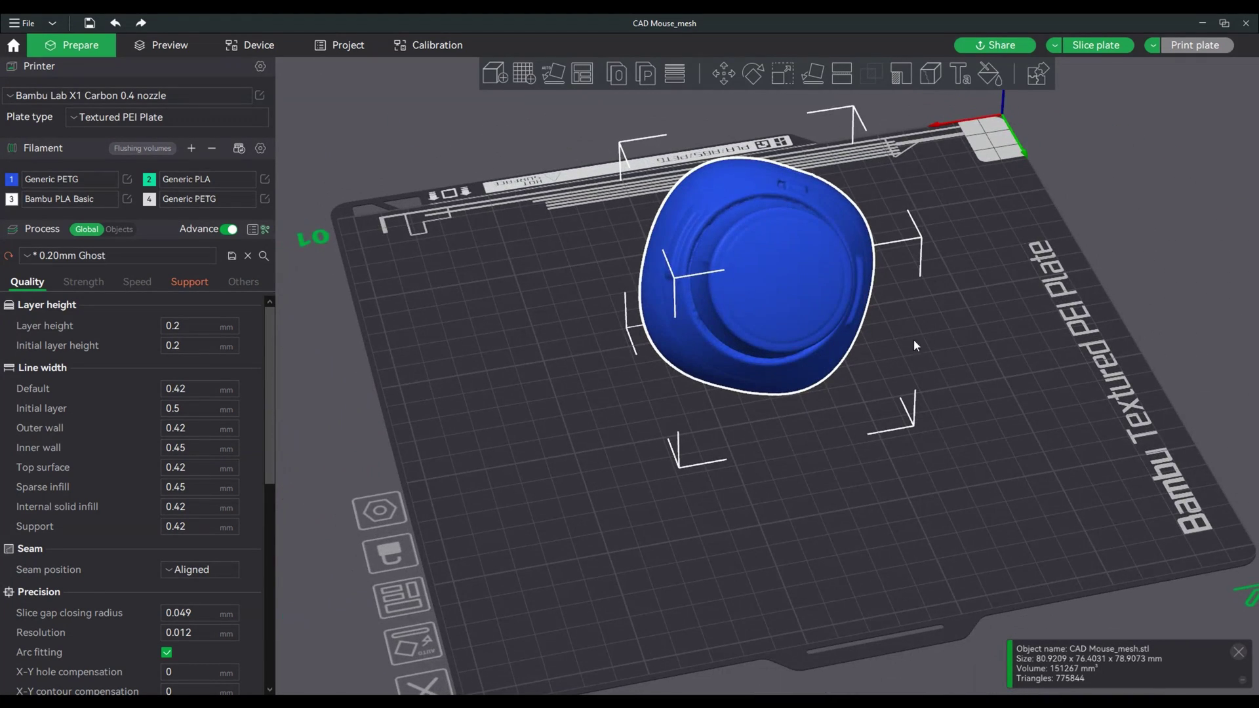
{"action": "left_click_drag", "start_coordinate": [916, 346], "coordinate": [919, 398]}
{"action": "left_click_drag", "start_coordinate": [834, 457], "coordinate": [821, 423]}
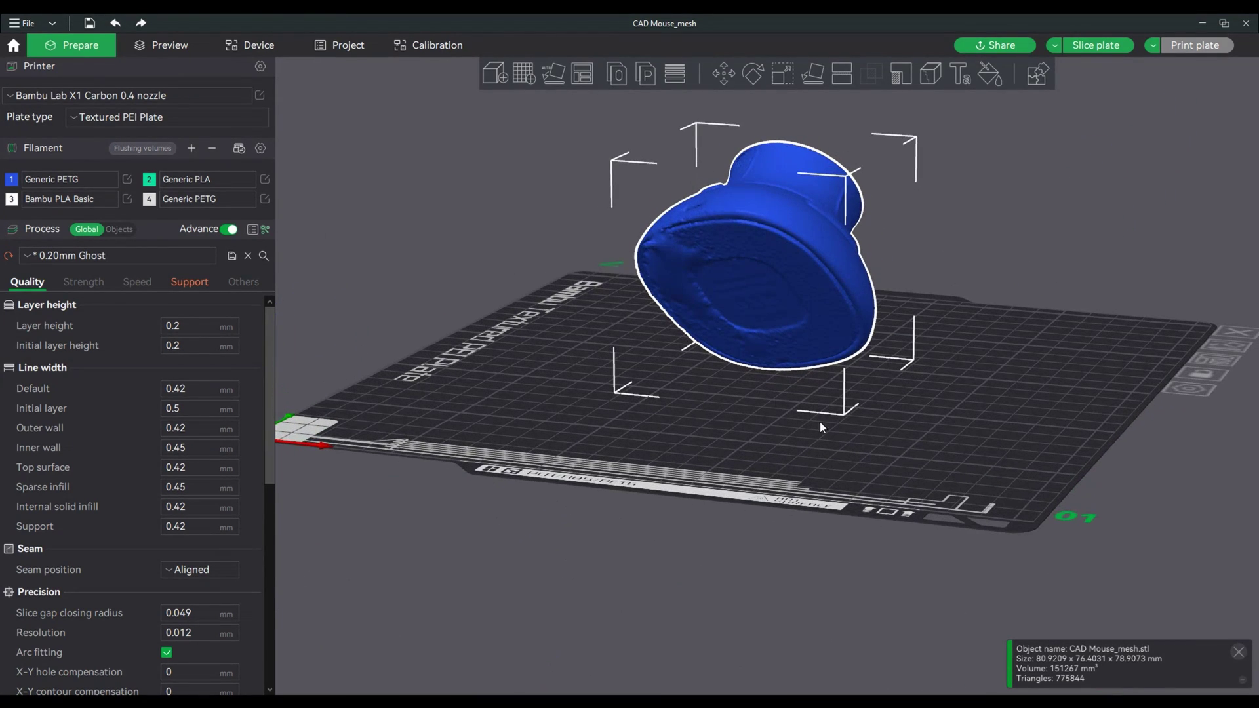
{"action": "left_click_drag", "start_coordinate": [956, 218], "coordinate": [898, 246]}
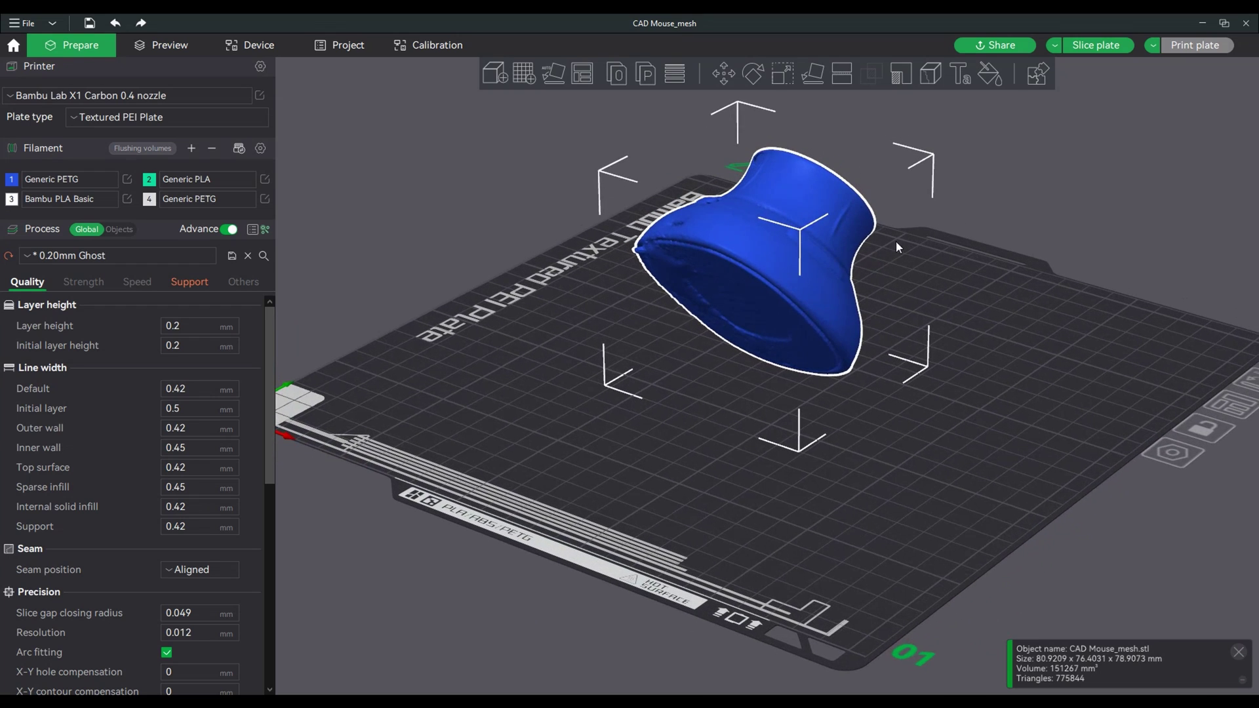
{"action": "left_click_drag", "start_coordinate": [819, 211], "coordinate": [788, 371]}
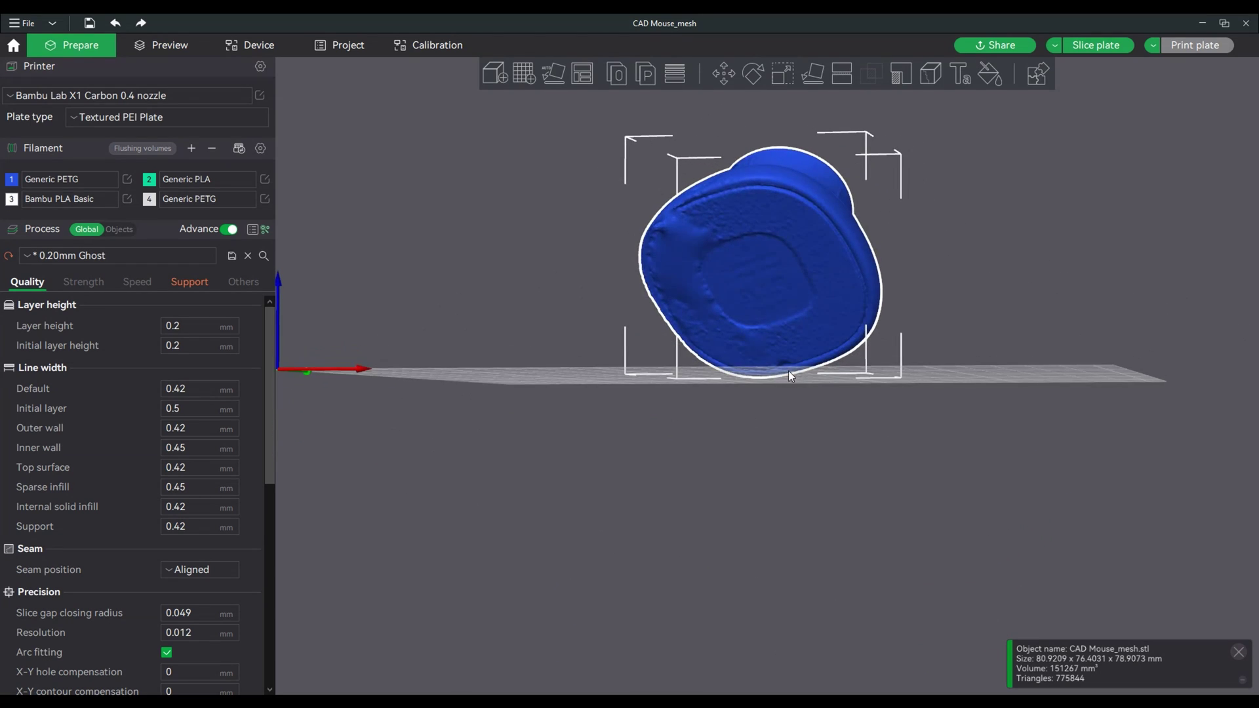
{"action": "left_click_drag", "start_coordinate": [828, 290], "coordinate": [836, 104]}
Lay the mouse scan flat on its base face with Lay on Face
{"action": "left_click", "coordinate": [808, 74]}
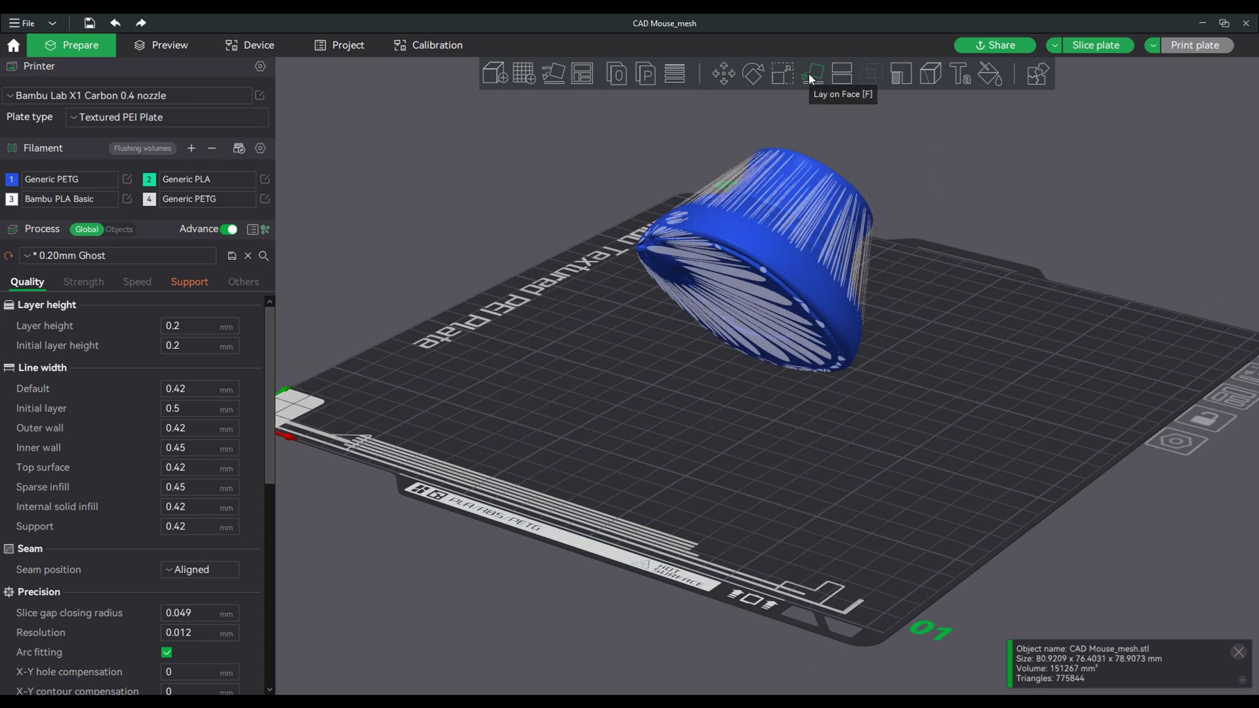
{"action": "left_click", "coordinate": [776, 345]}
{"action": "key", "text": "3"}
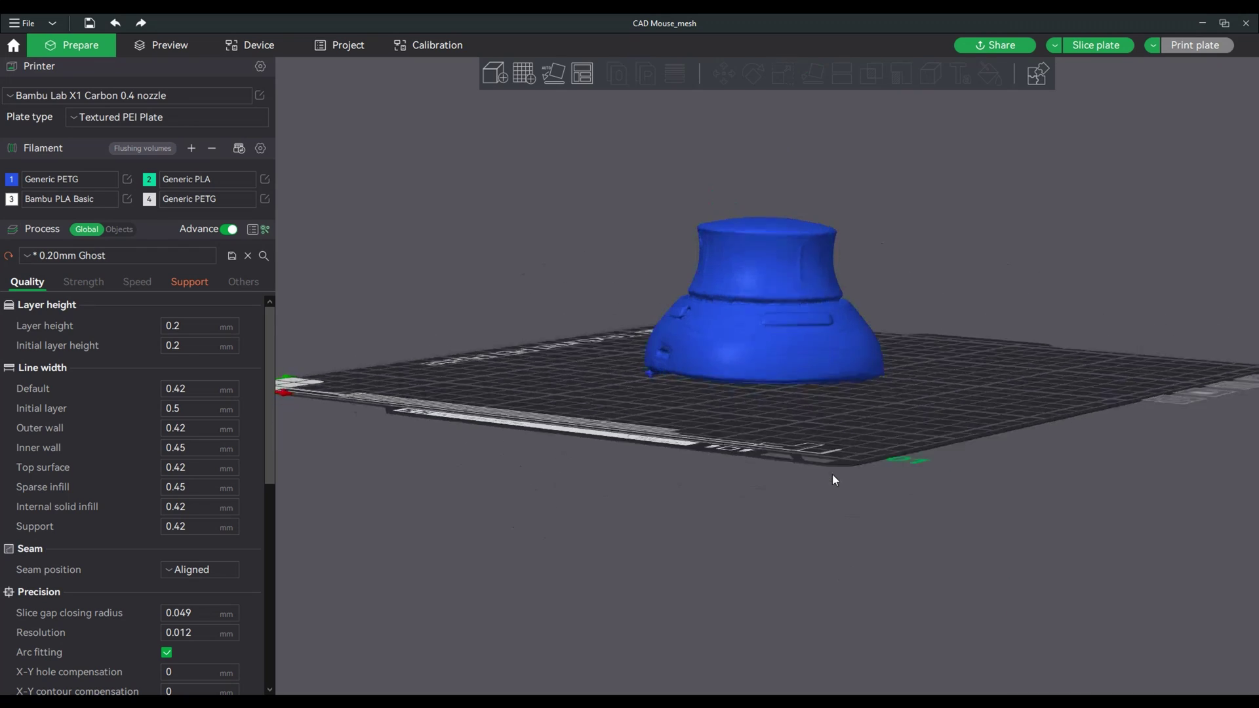
{"action": "left_click_drag", "start_coordinate": [824, 471], "coordinate": [813, 472]}
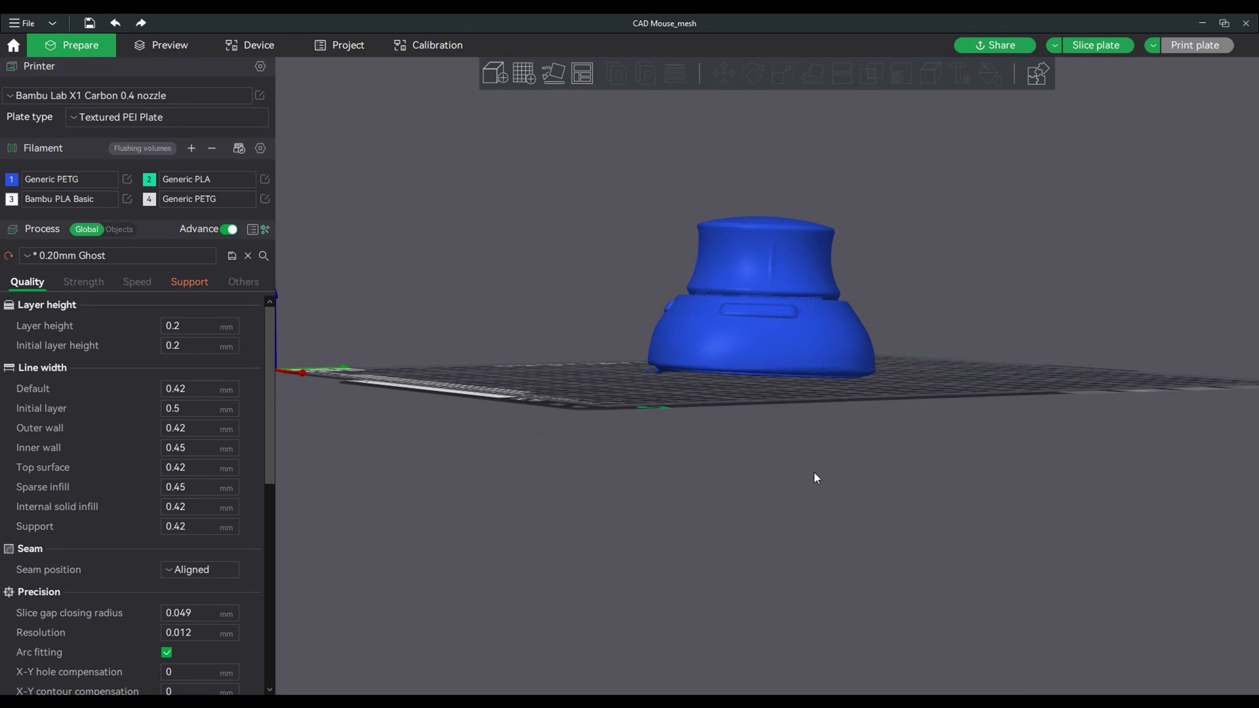
Select the model and check its rotation, now X 52.39° in the Rotate tool
{"action": "left_click", "coordinate": [828, 321]}
{"action": "left_click", "coordinate": [753, 71]}
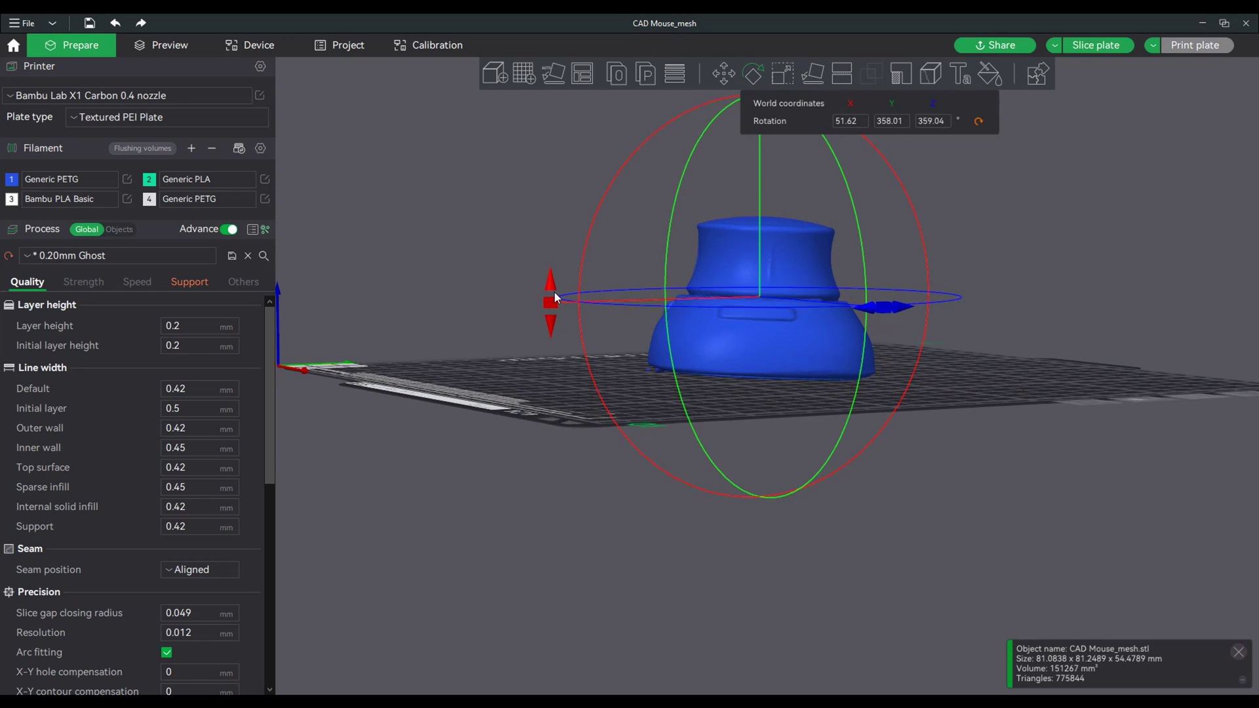
{"action": "mouse_move", "coordinate": [554, 287]}
{"action": "left_mouse_down"}
{"action": "mouse_move", "coordinate": [554, 323]}
{"action": "mouse_move", "coordinate": [552, 297]}
{"action": "left_mouse_up"}
With the Move tool, drag the mouse scan down along Z below the plate
{"action": "left_click", "coordinate": [724, 73]}
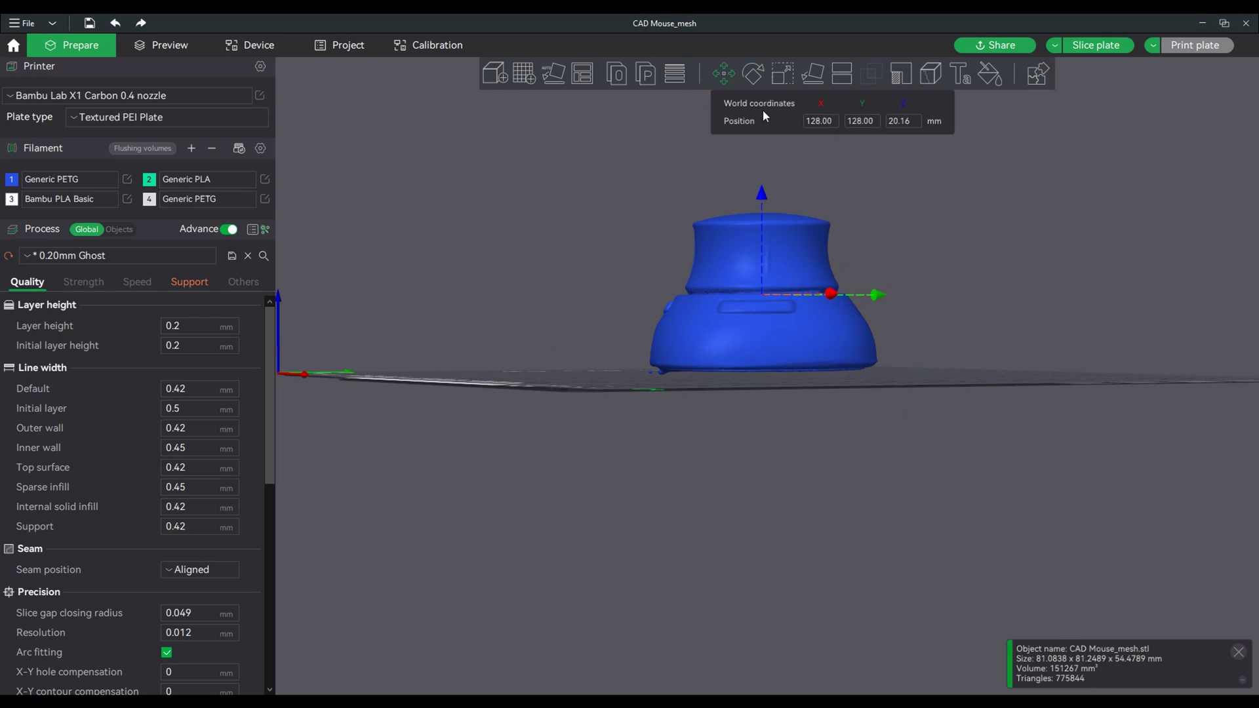
{"action": "left_click_drag", "start_coordinate": [866, 253], "coordinate": [900, 257]}
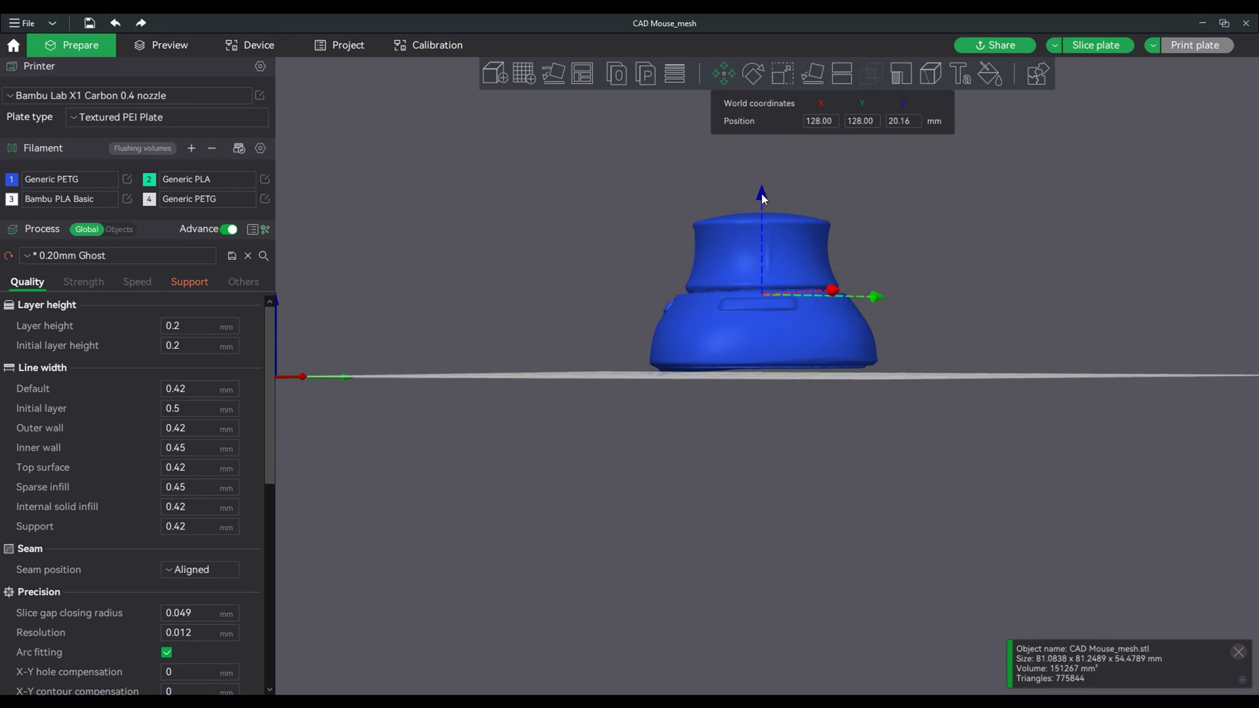
{"action": "left_click_drag", "start_coordinate": [762, 194], "coordinate": [761, 203]}
{"action": "left_click_drag", "start_coordinate": [848, 391], "coordinate": [837, 444]}
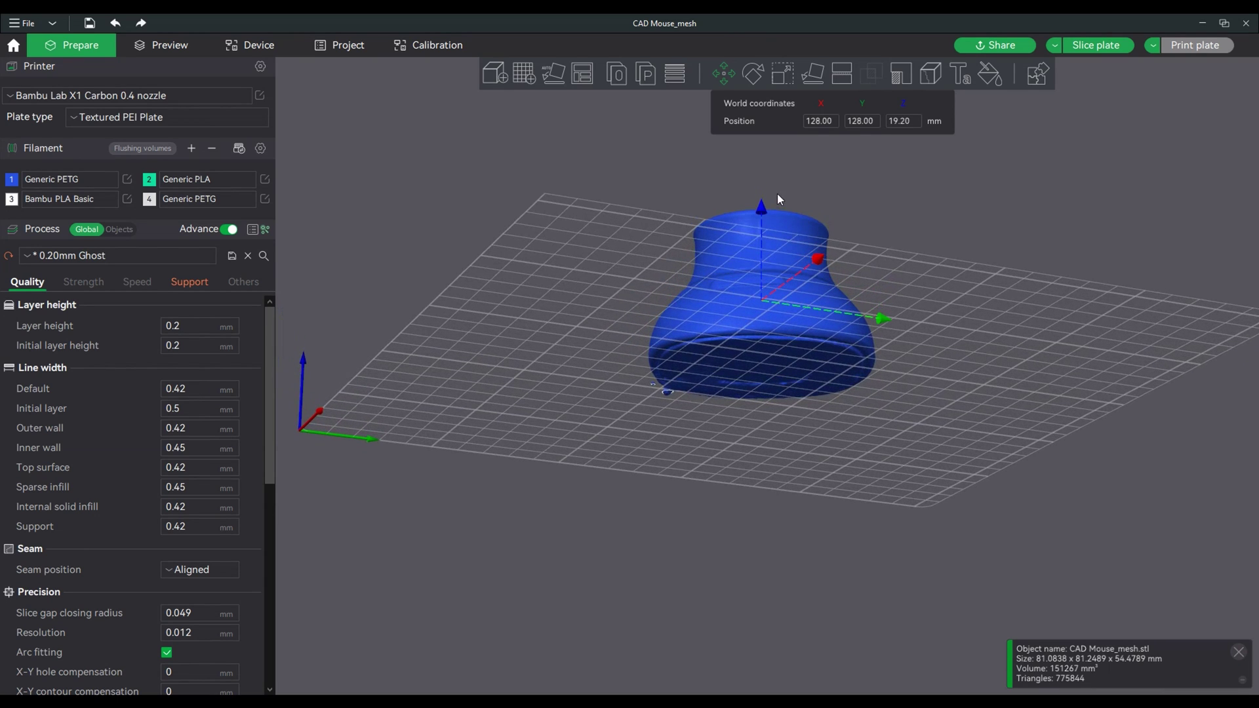
{"action": "scroll", "coordinate": [748, 350], "scroll_direction": "up", "scroll_amount": 5}
{"action": "scroll", "coordinate": [761, 315], "scroll_direction": "down", "scroll_amount": 3}
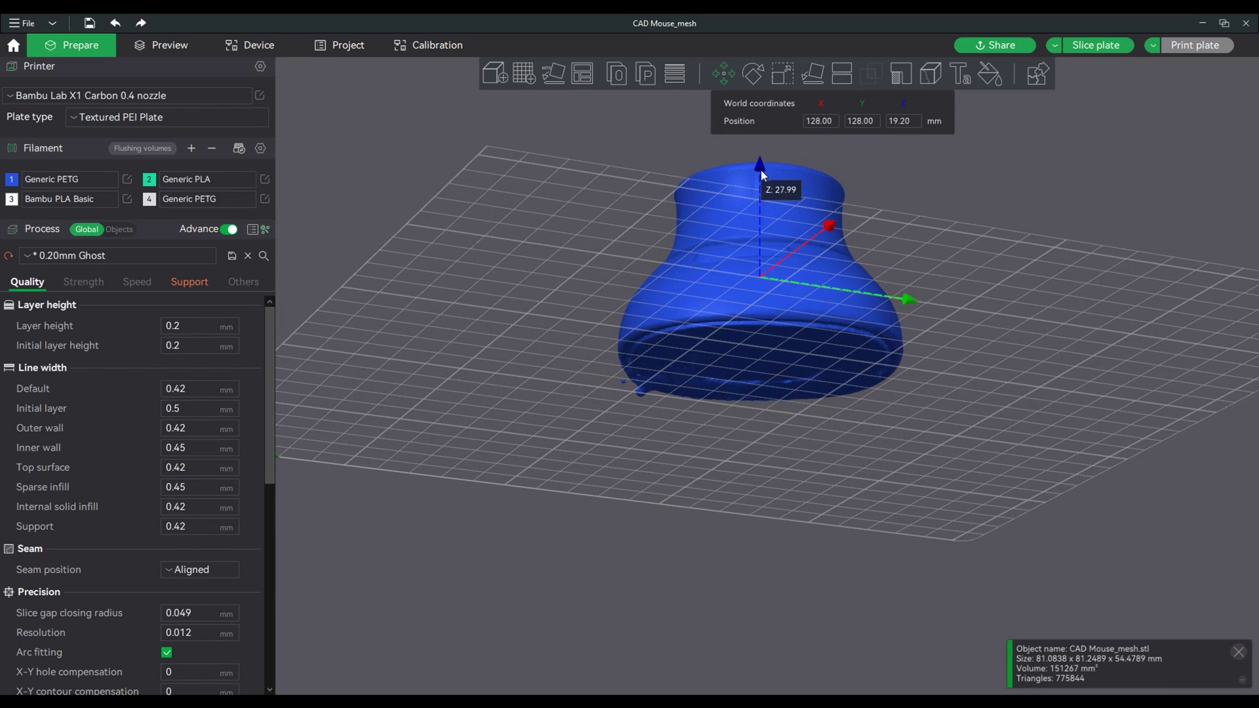
{"action": "left_click_drag", "start_coordinate": [761, 180], "coordinate": [758, 241]}
Raise the model partly back up so it settles at Z 14.98 mm
{"action": "key", "text": "3"}
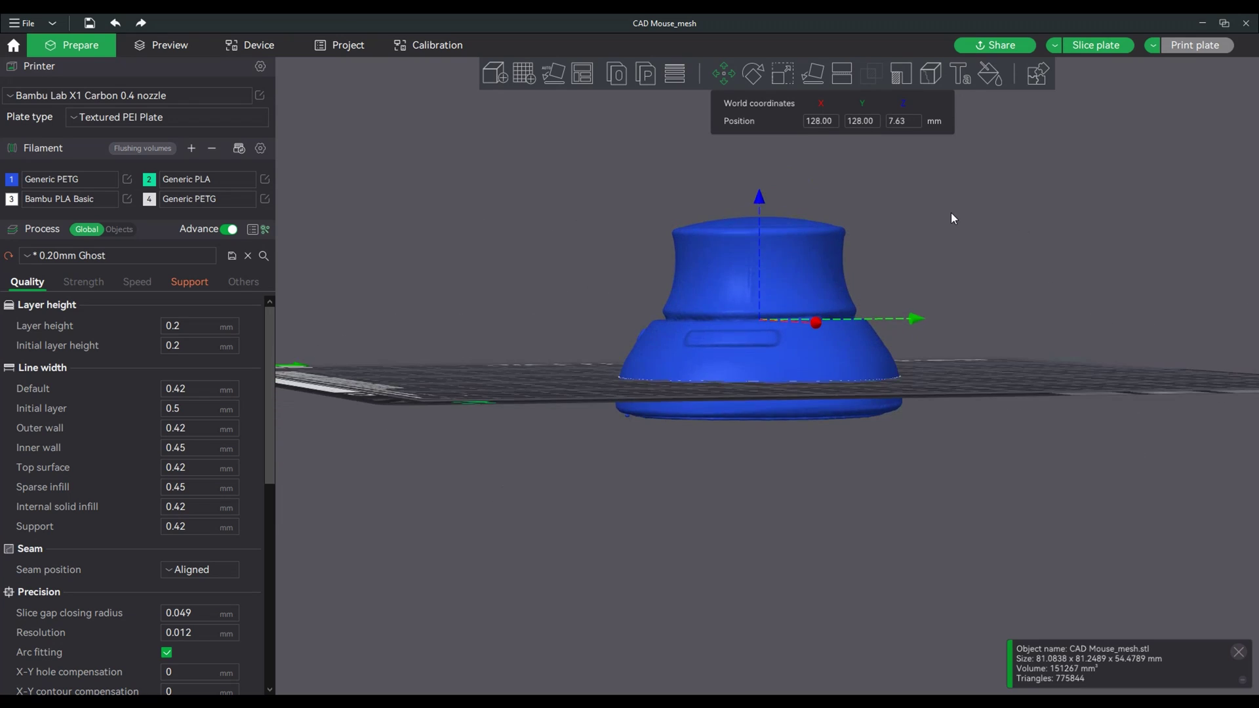
{"action": "mouse_move", "coordinate": [951, 210]}
{"action": "left_mouse_down"}
{"action": "mouse_move", "coordinate": [957, 186]}
{"action": "mouse_move", "coordinate": [931, 208]}
{"action": "left_mouse_up"}
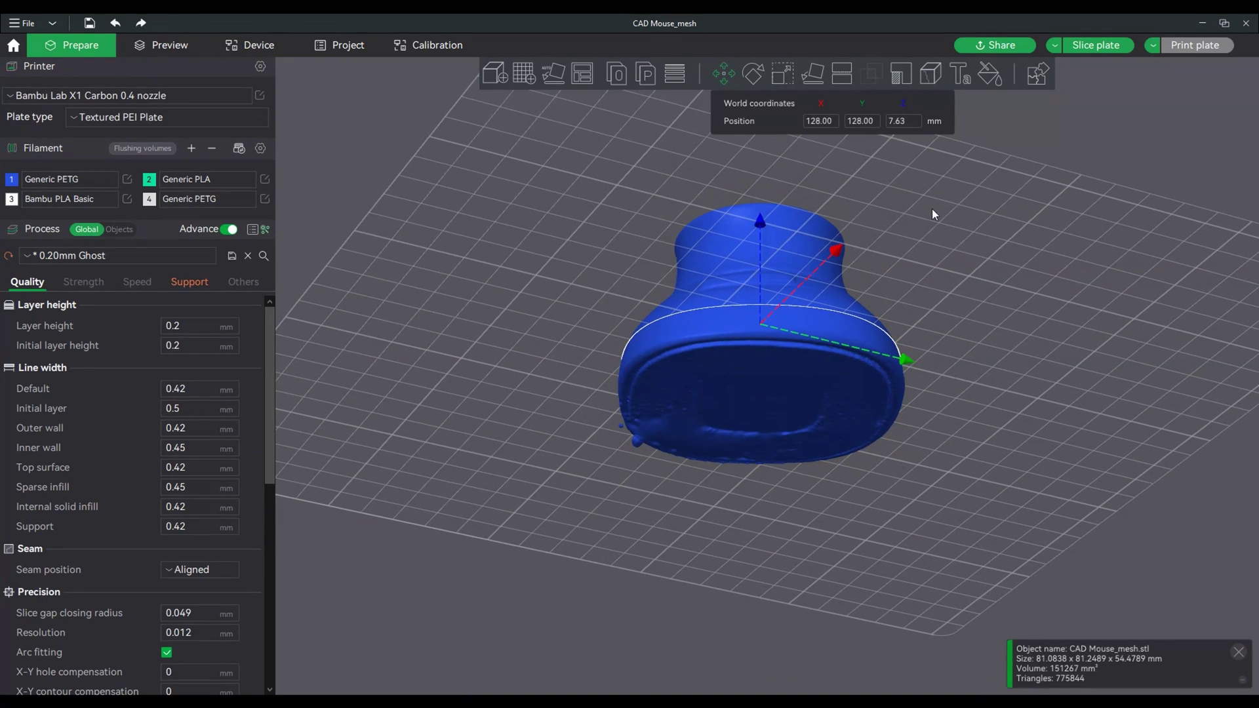
{"action": "mouse_move", "coordinate": [760, 222]}
{"action": "left_mouse_down"}
{"action": "mouse_move", "coordinate": [766, 173]}
{"action": "mouse_move", "coordinate": [760, 197]}
{"action": "left_mouse_up"}
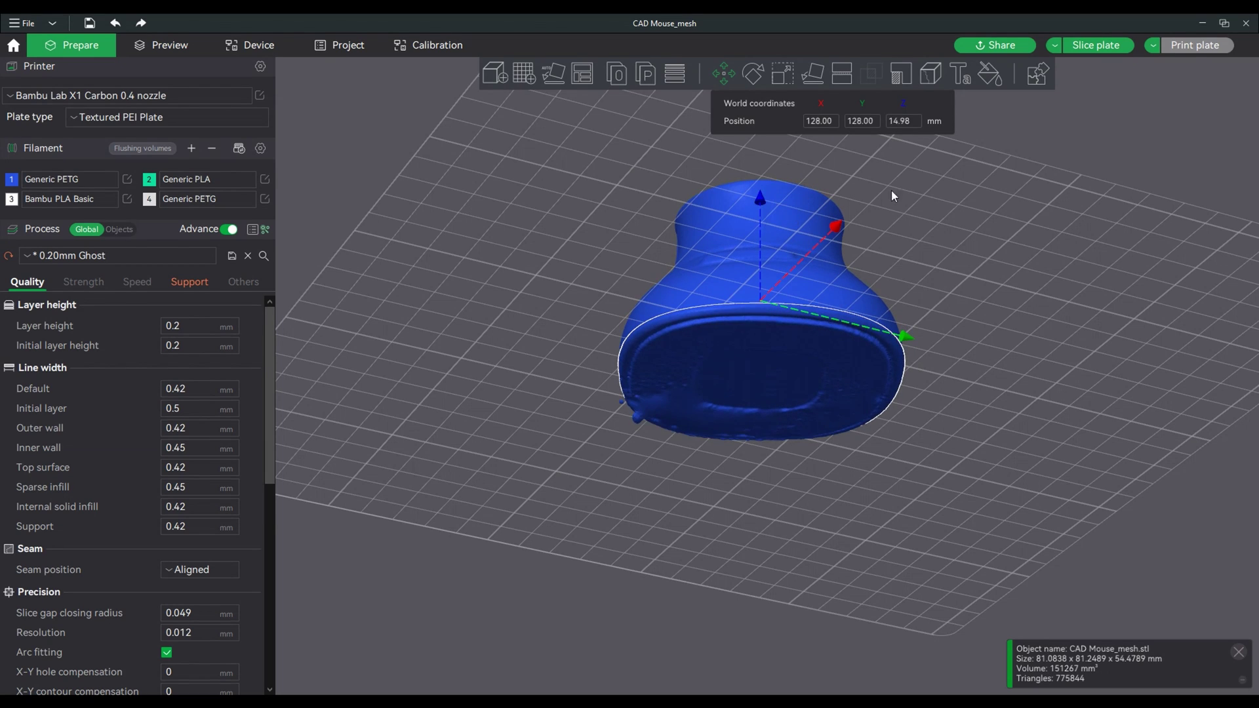
{"action": "left_click_drag", "start_coordinate": [891, 190], "coordinate": [1033, 196]}
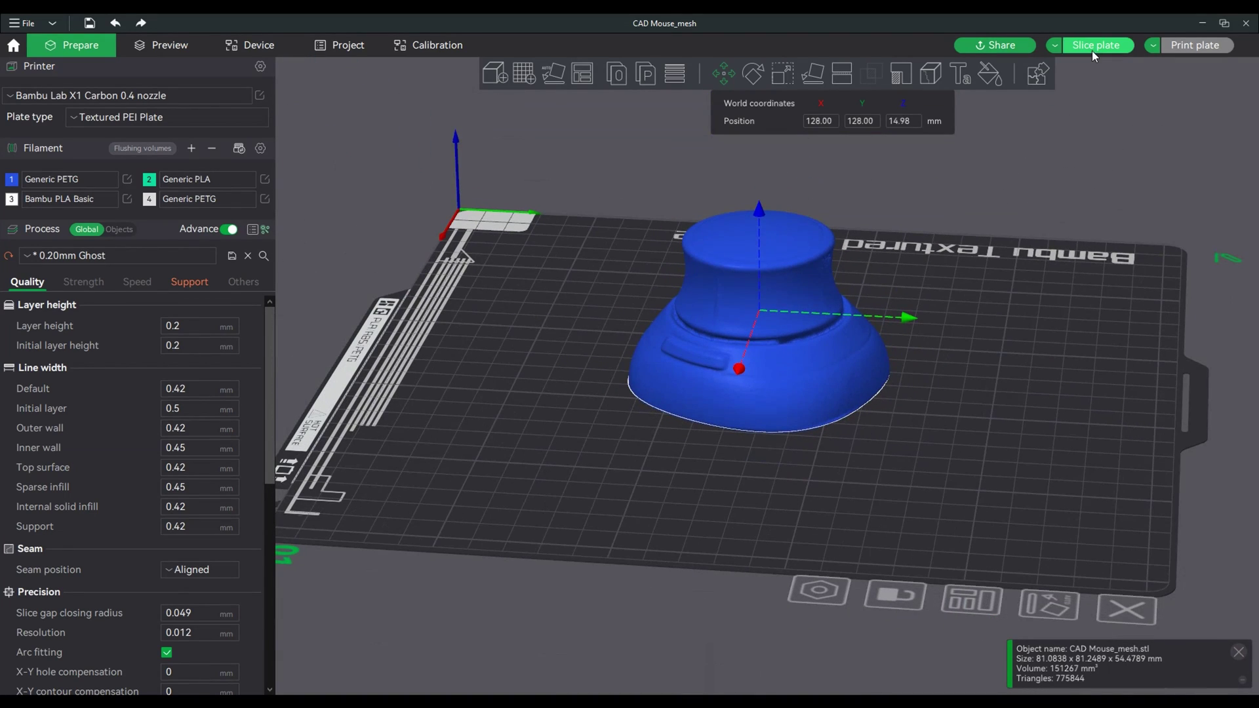
Slice the plate (about 1h25m, 38.89 g), review the preview, and open Print plate options
{"action": "key", "text": "Escape"}
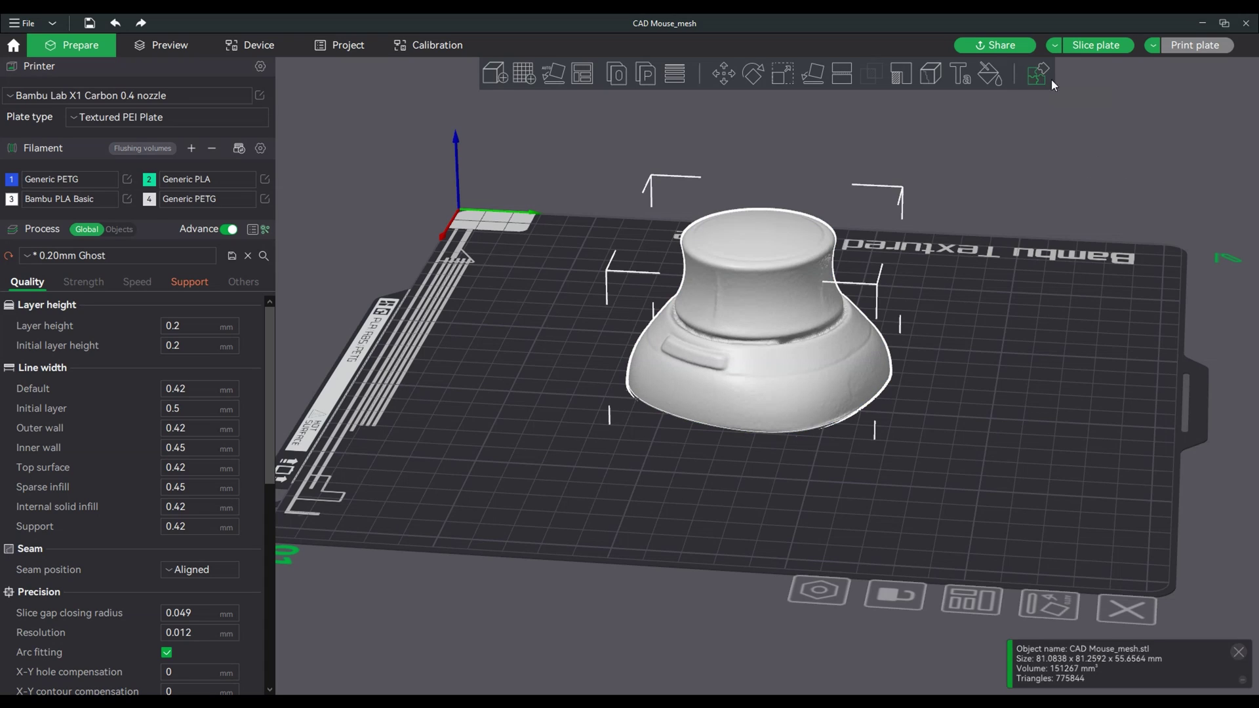
{"action": "left_click", "coordinate": [1096, 45]}
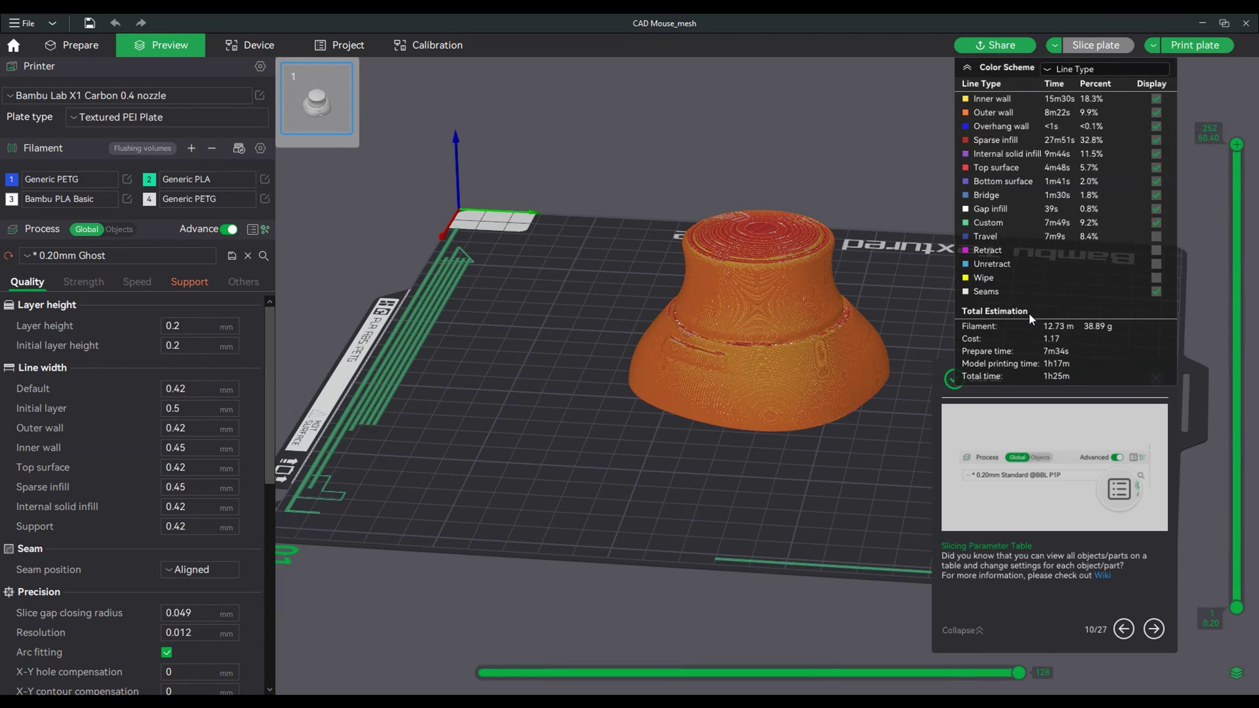
{"action": "left_click_drag", "start_coordinate": [832, 506], "coordinate": [851, 498]}
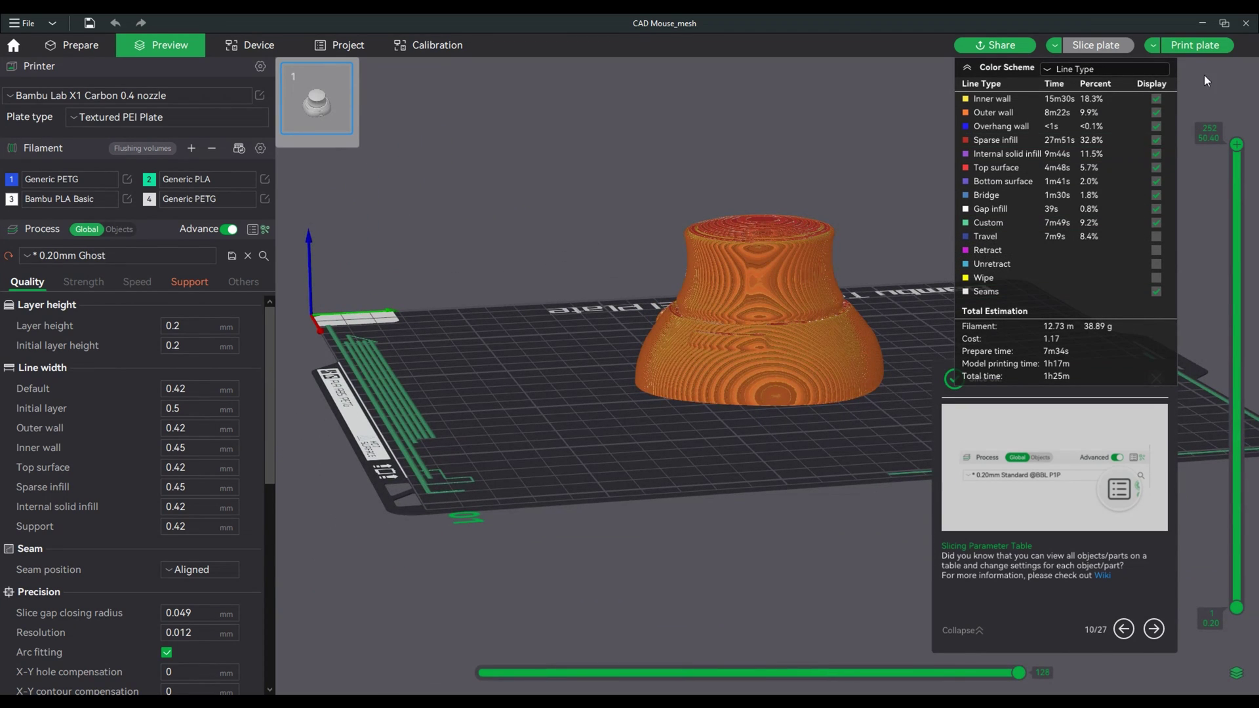
{"action": "left_click", "coordinate": [1197, 45]}
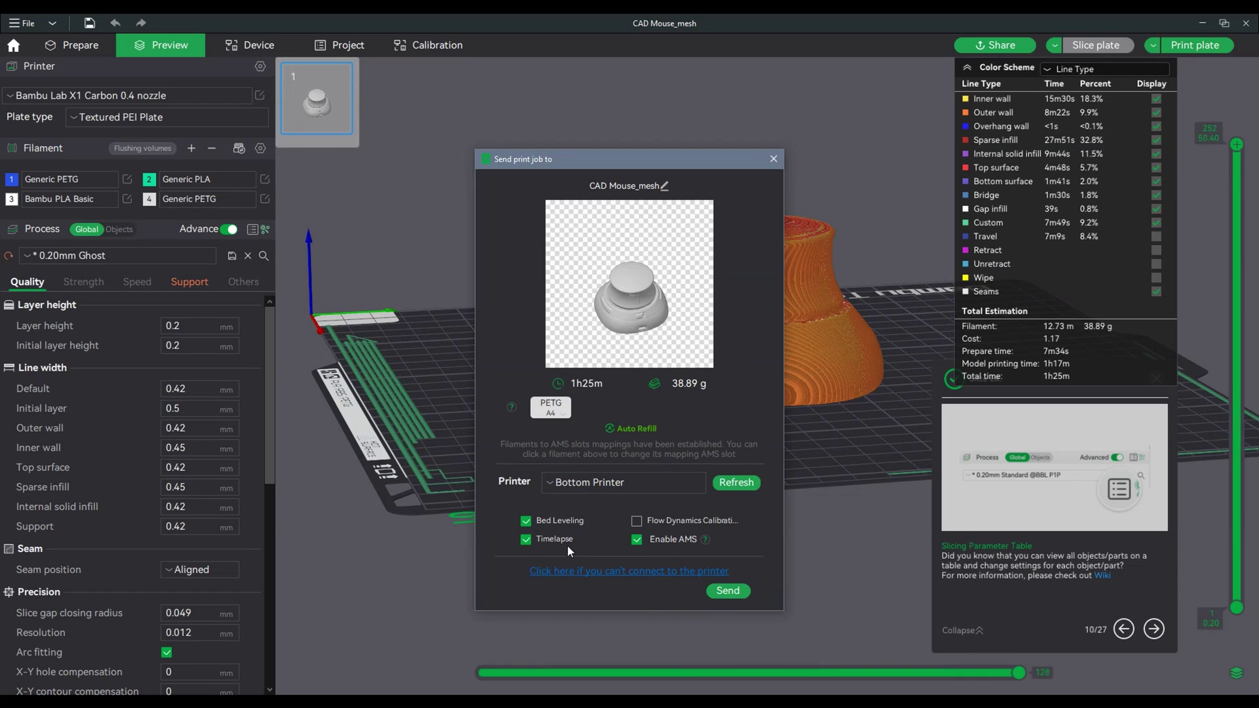
Send the job to the Bottom Printer with Bed Leveling, Timelapse and AMS enabled
{"action": "left_click", "coordinate": [722, 592]}
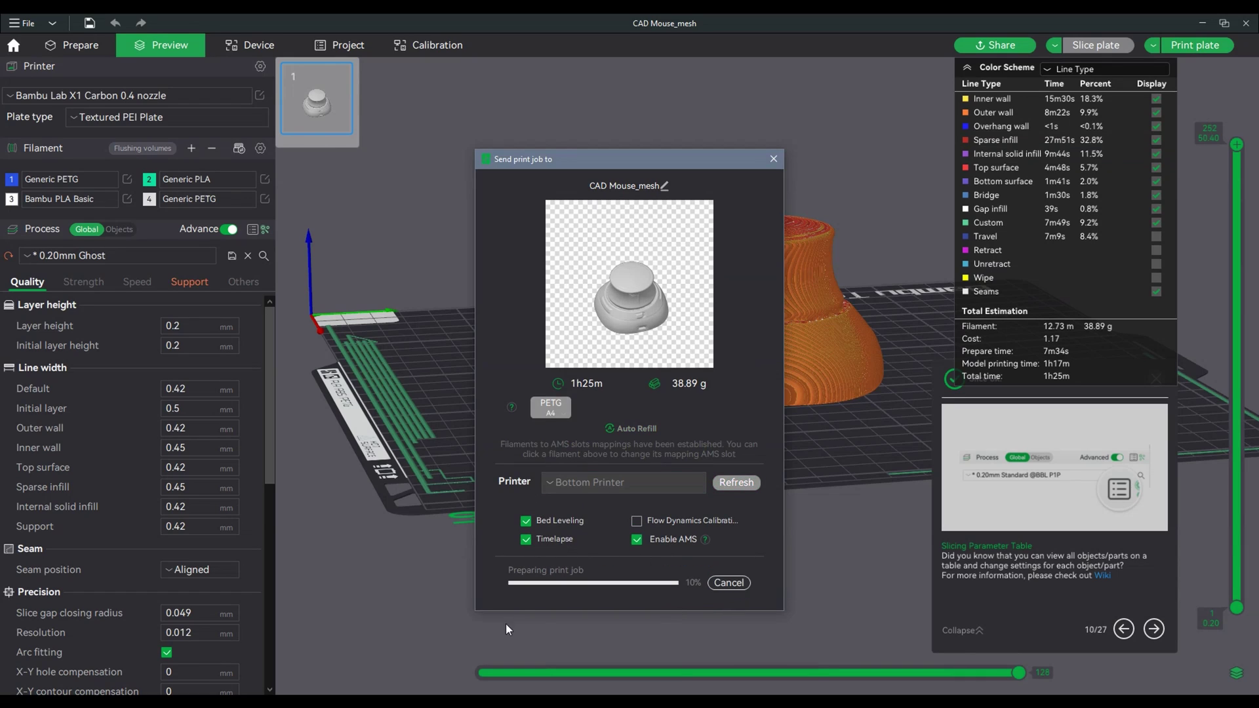